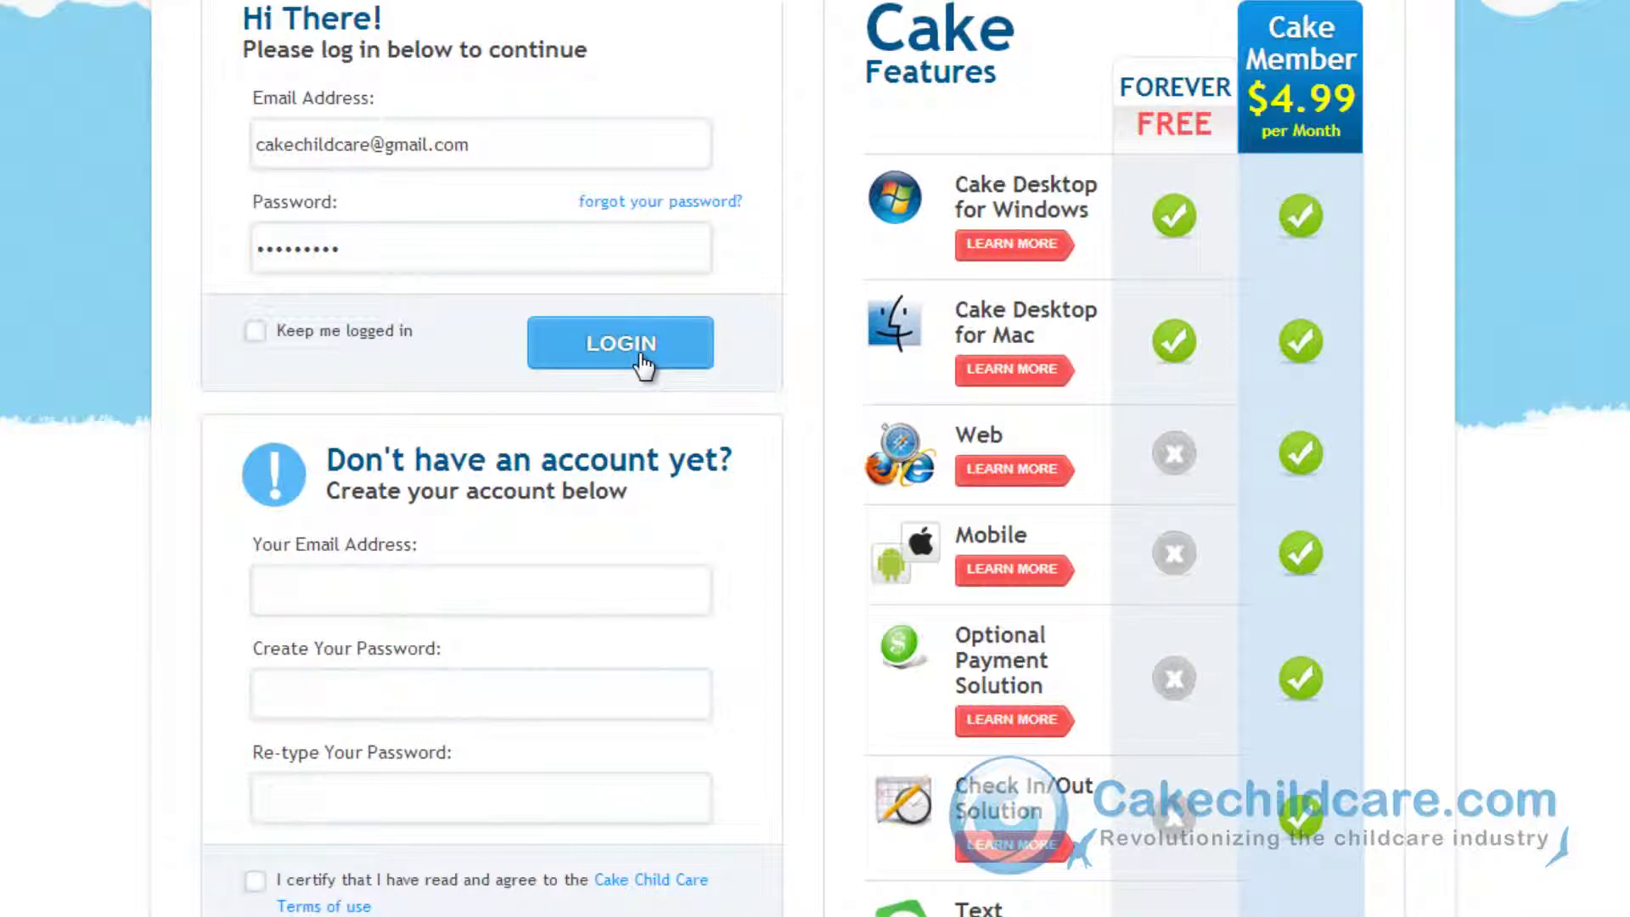
Log in to the Cake Childcare account with the entered email and password.
{"action": "left_click", "coordinate": [643, 360]}
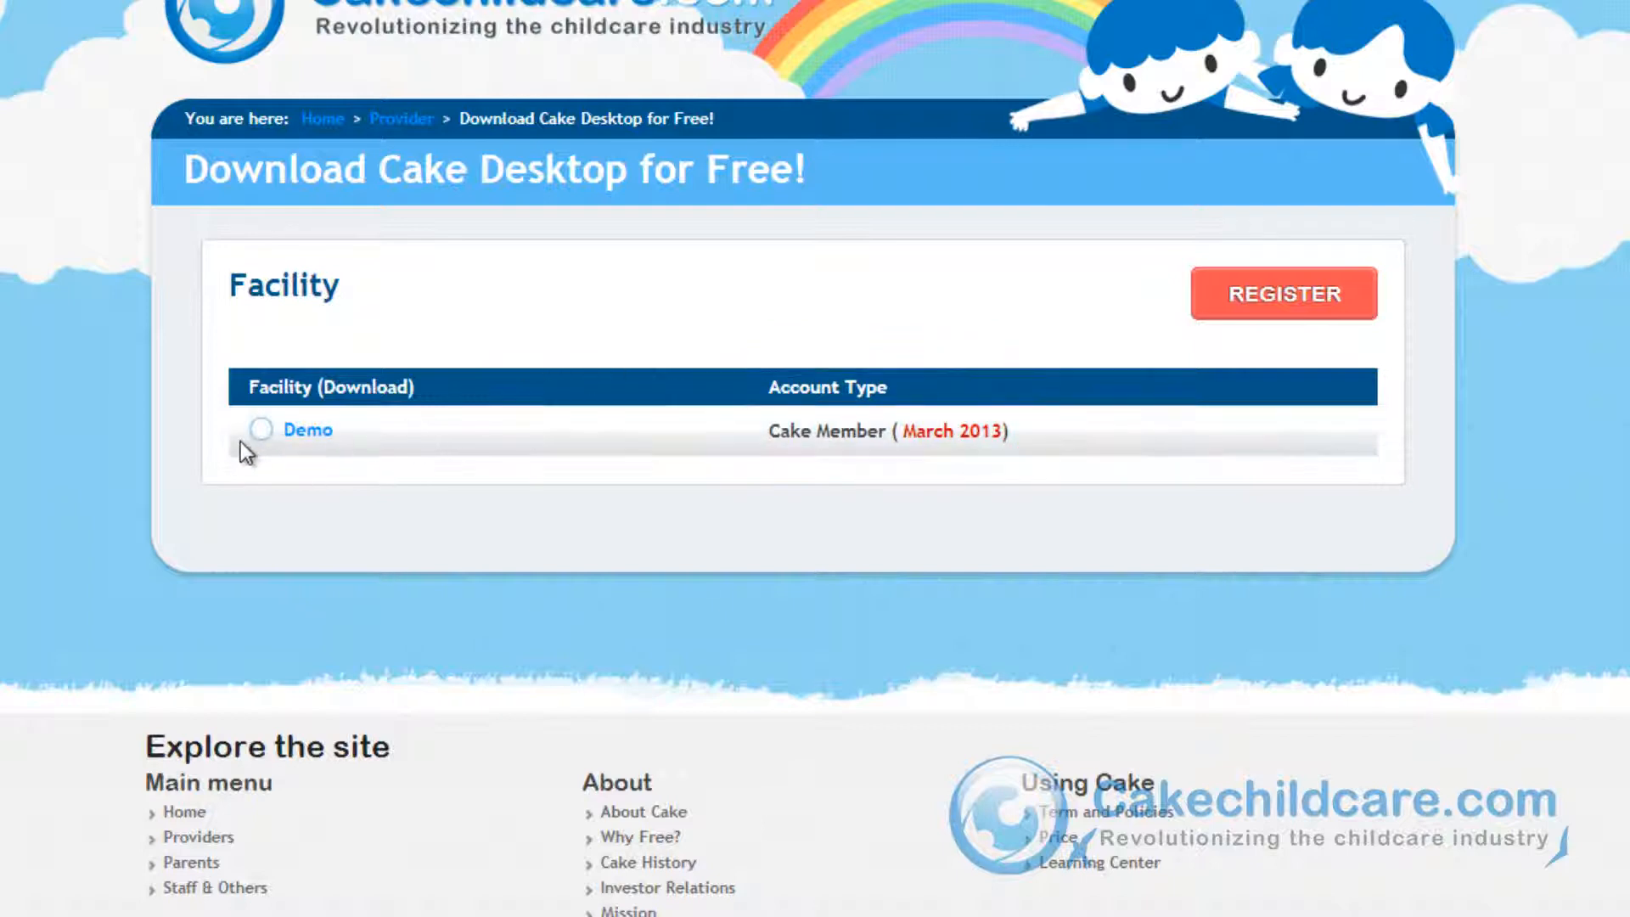
Choose the Demo facility and start the In & Out Kiosk download for Windows.
{"action": "left_click", "coordinate": [264, 432]}
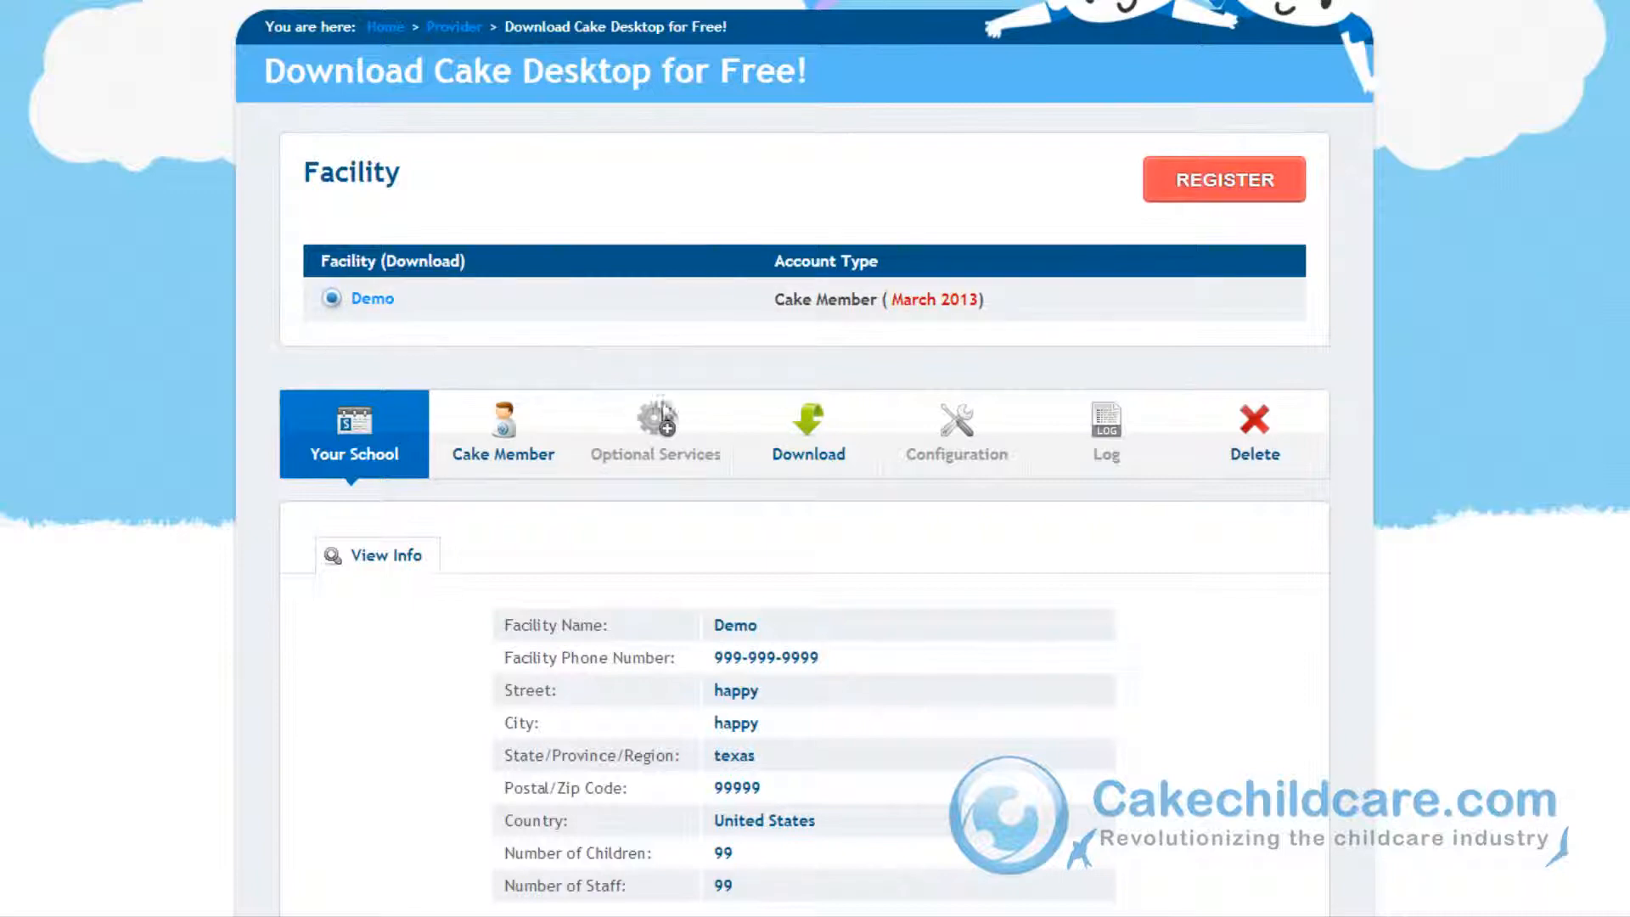
{"action": "left_click", "coordinate": [865, 482]}
{"action": "scroll", "coordinate": [863, 481], "scroll_direction": "down", "scroll_amount": 5}
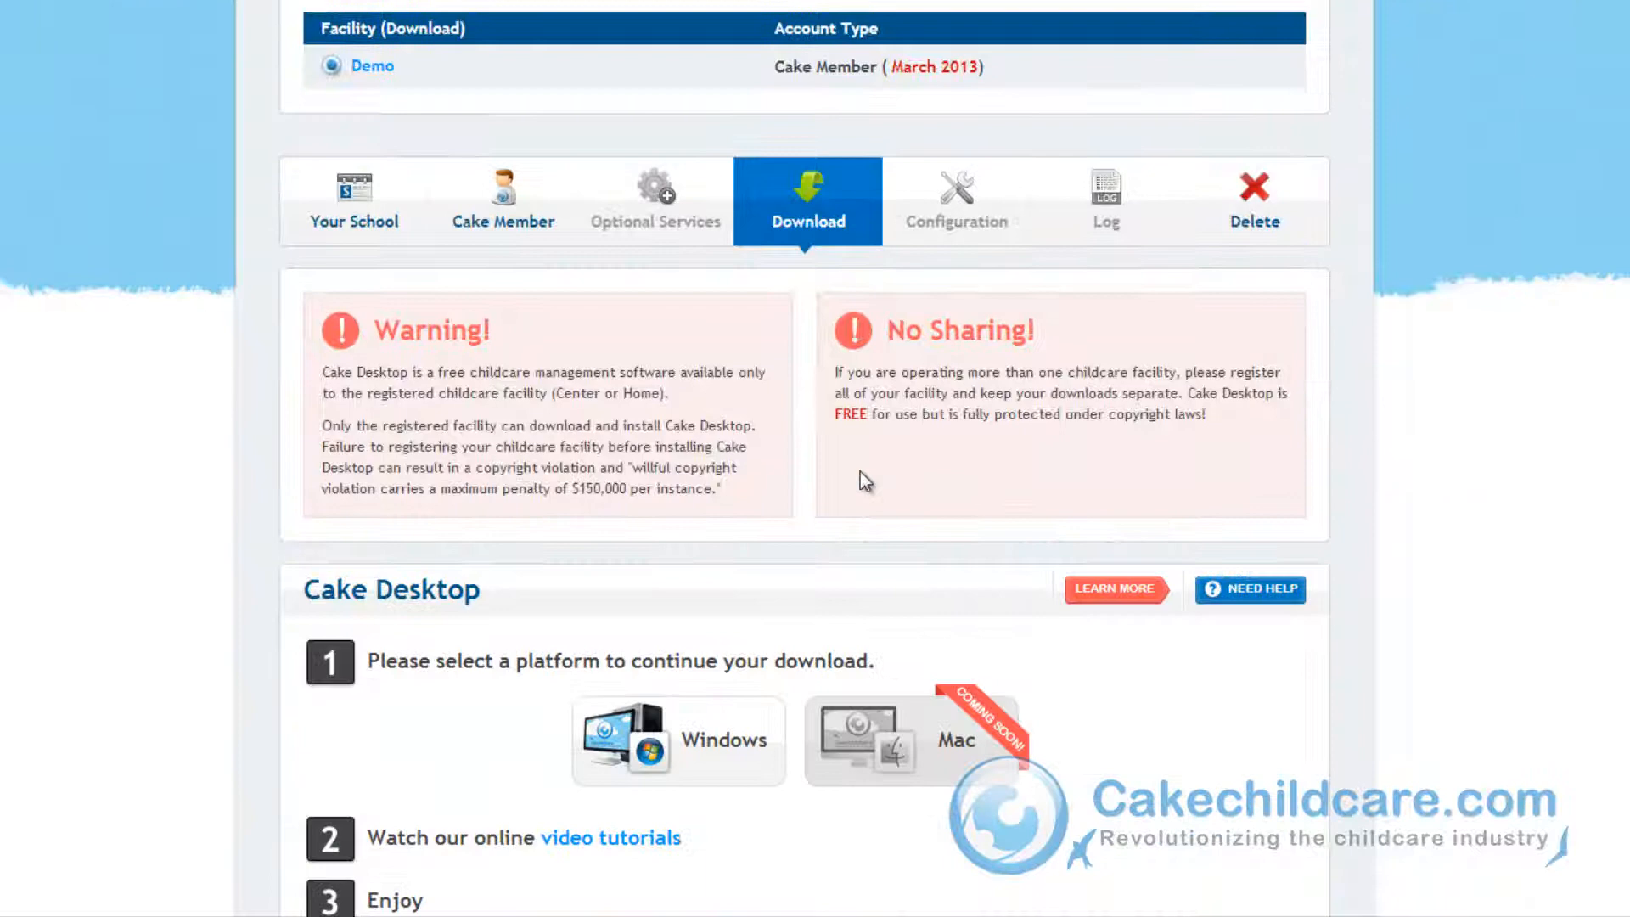
{"action": "scroll", "coordinate": [864, 482], "scroll_direction": "down", "scroll_amount": 2}
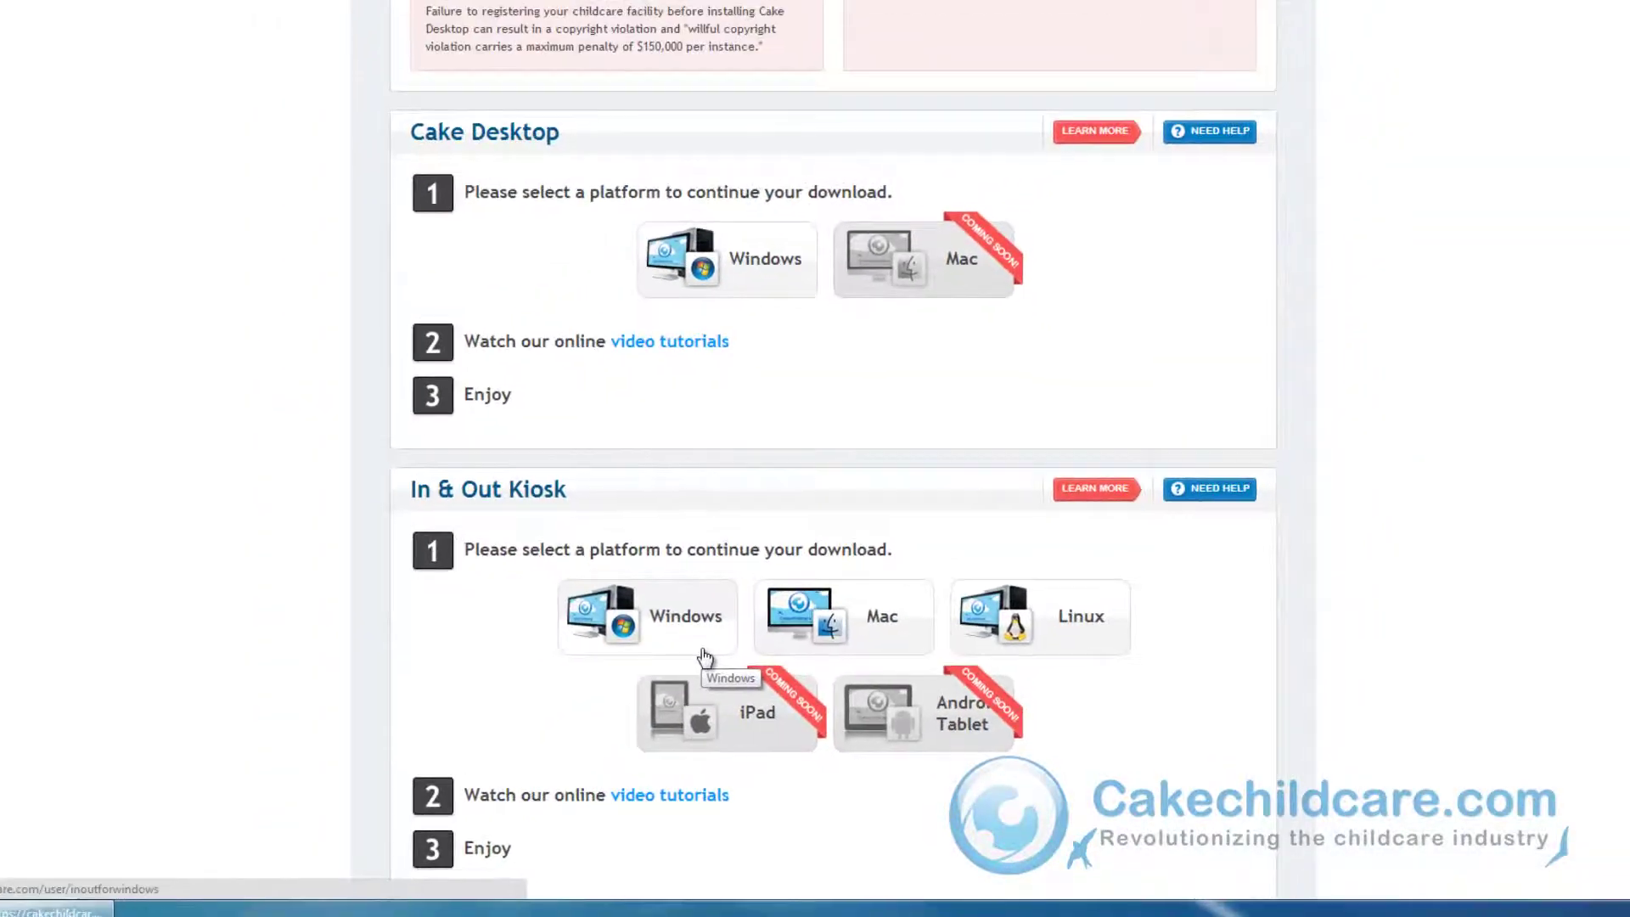
{"action": "left_click", "coordinate": [706, 656]}
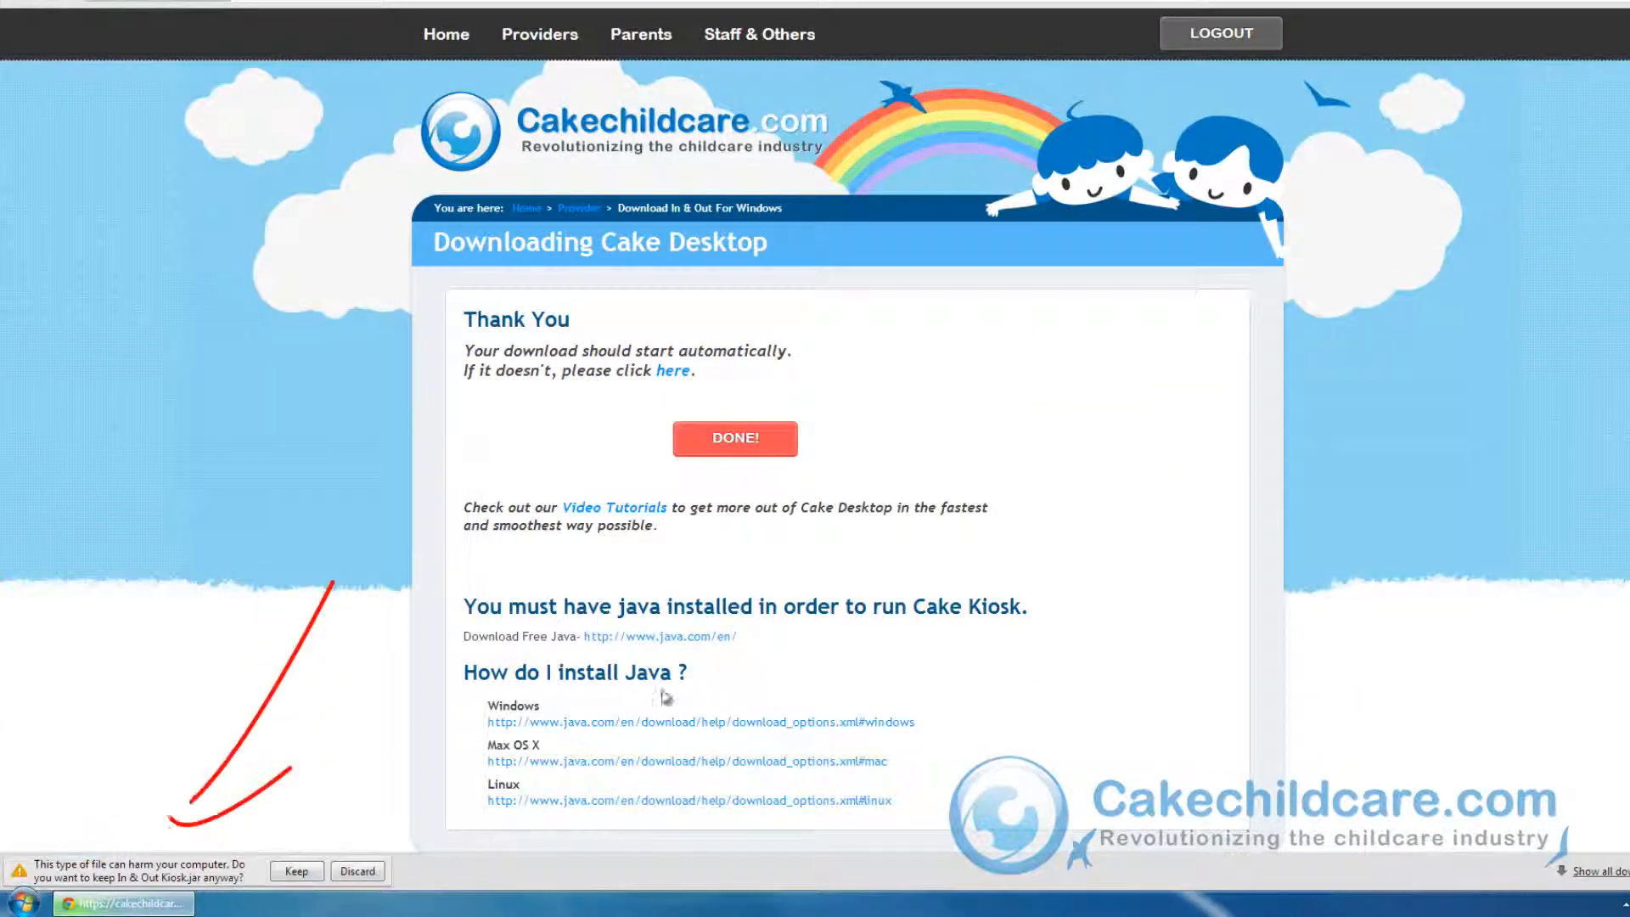
Keep In & Out Kiosk.jar, try opening it, and cancel when no installed program can run it.
{"action": "left_click", "coordinate": [295, 872]}
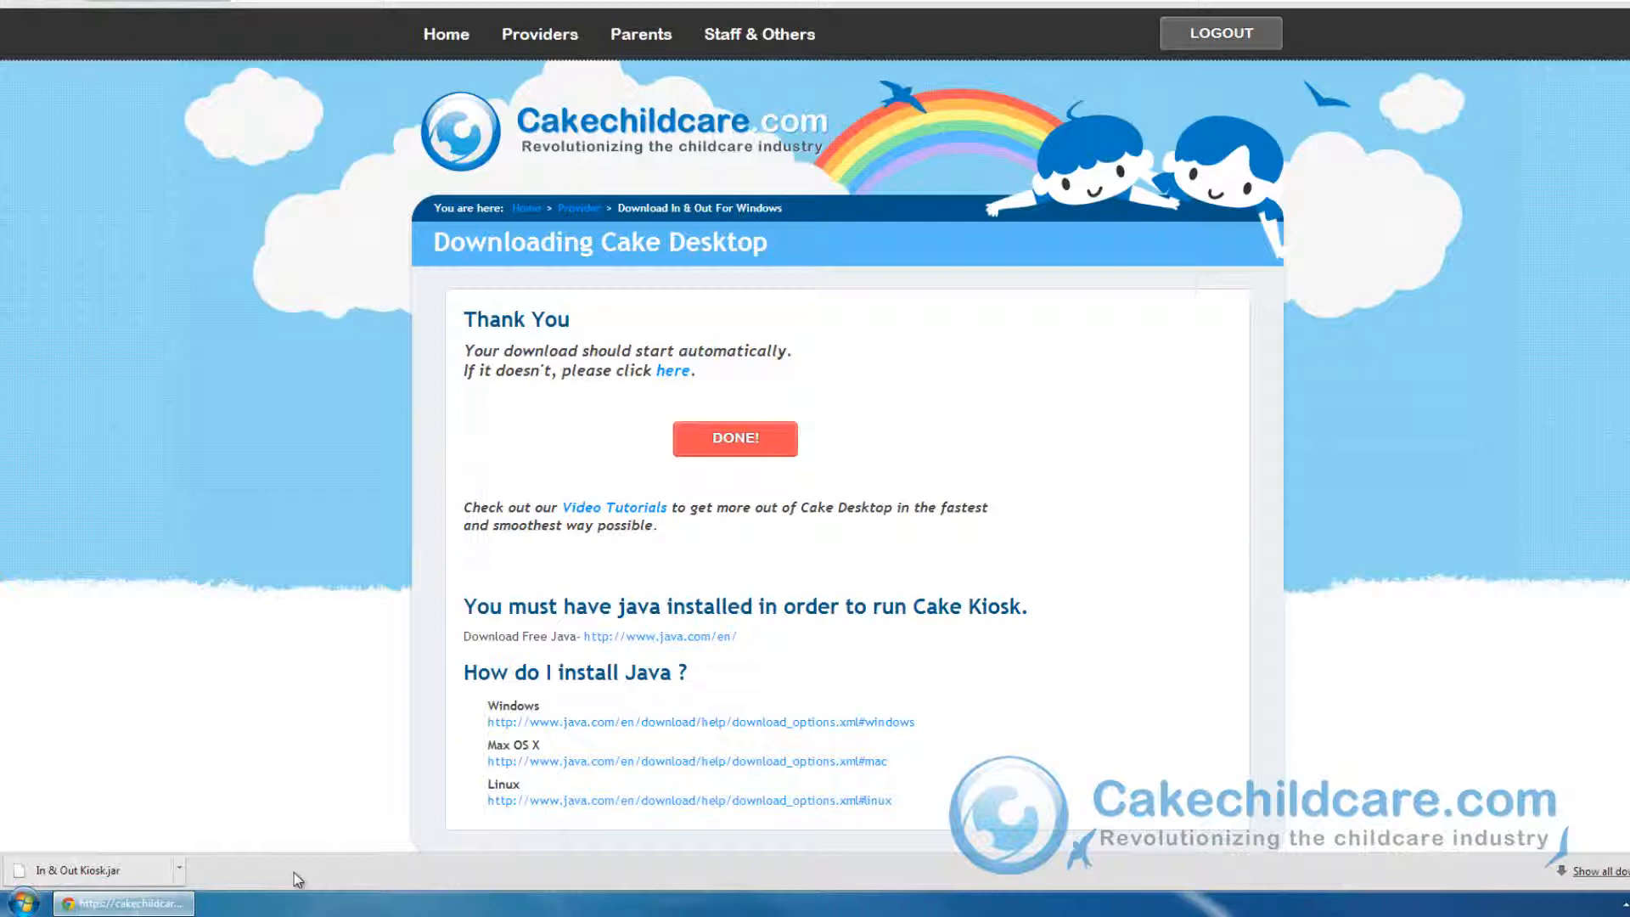
{"action": "left_click", "coordinate": [154, 876]}
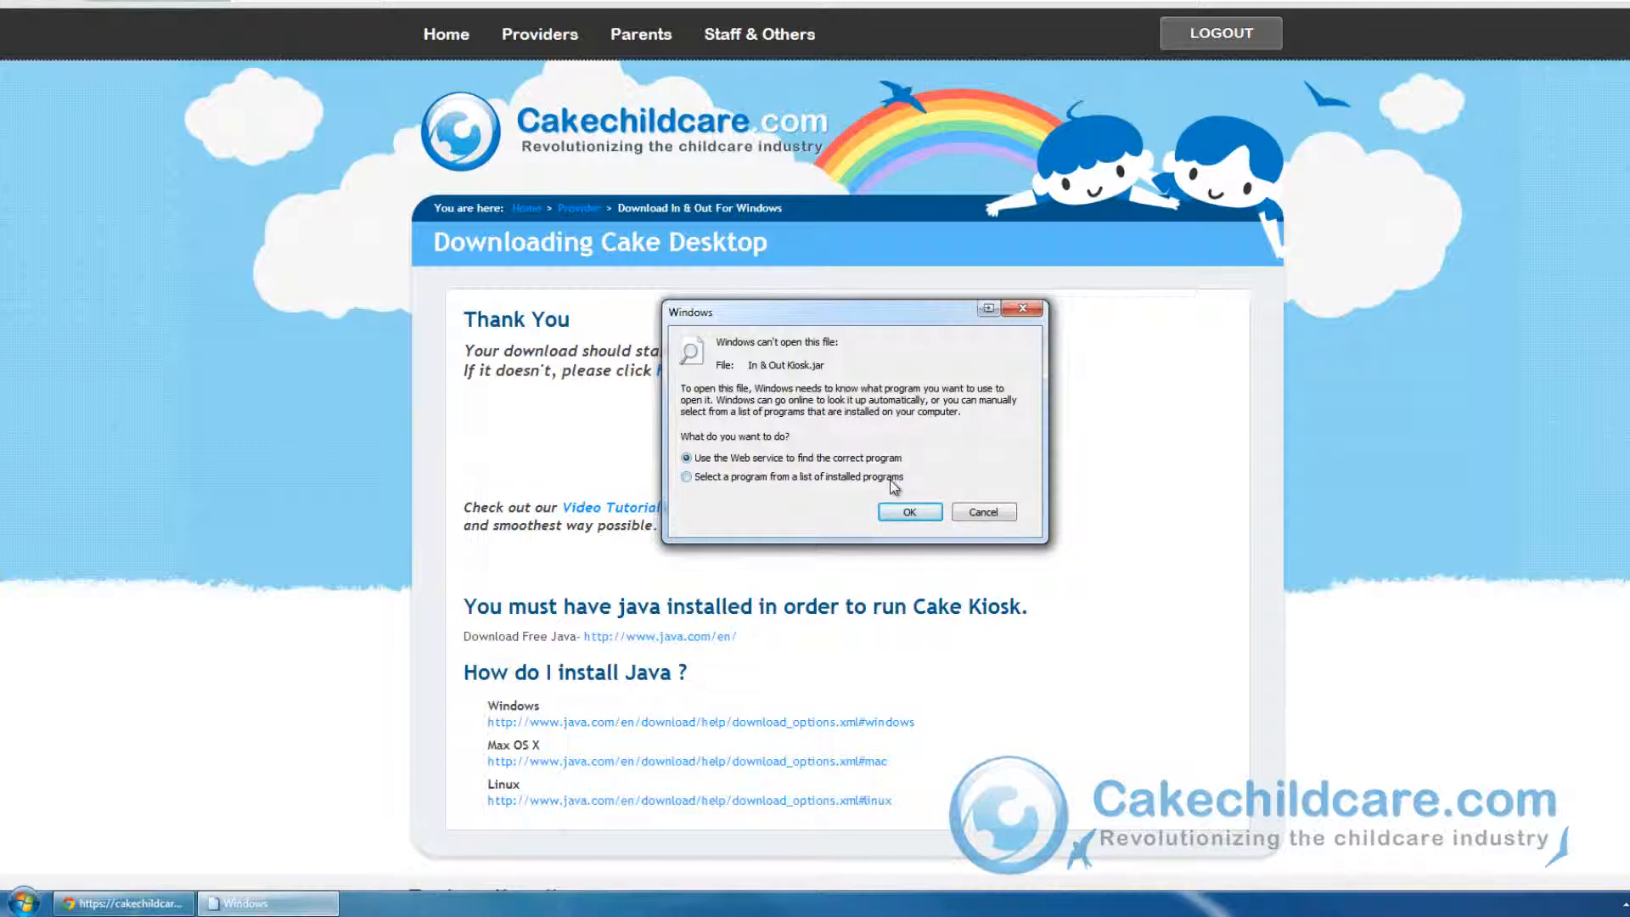
{"action": "left_click", "coordinate": [687, 477]}
{"action": "left_click", "coordinate": [908, 510]}
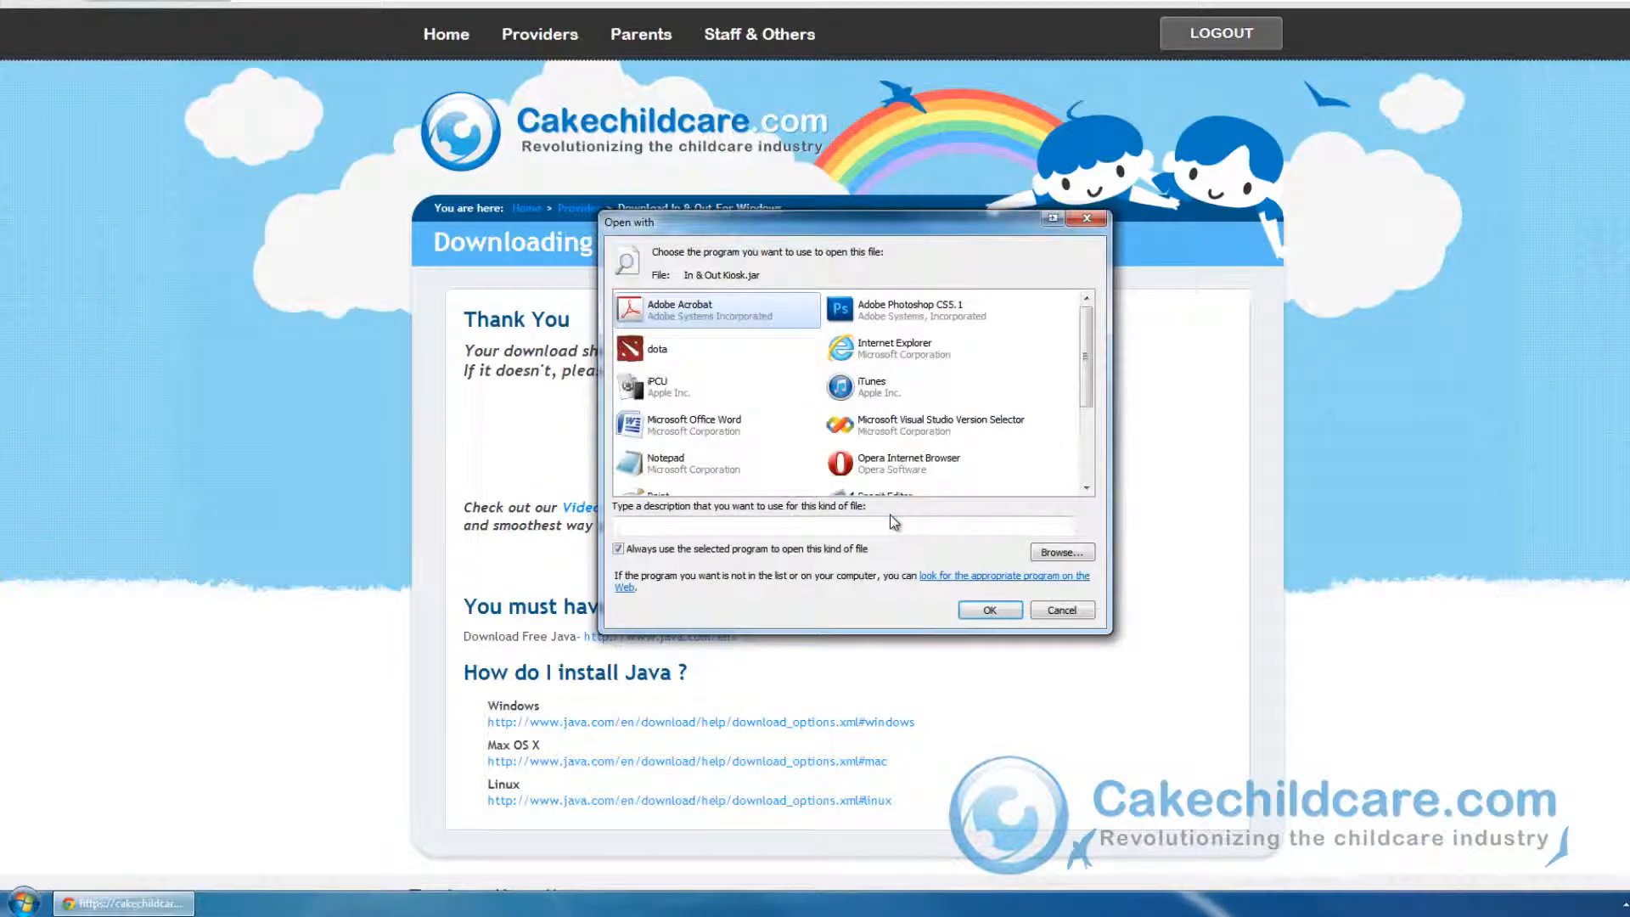
{"action": "mouse_move", "coordinate": [1086, 348]}
{"action": "left_mouse_down"}
{"action": "mouse_move", "coordinate": [1073, 433]}
{"action": "mouse_move", "coordinate": [1086, 326]}
{"action": "left_mouse_up"}
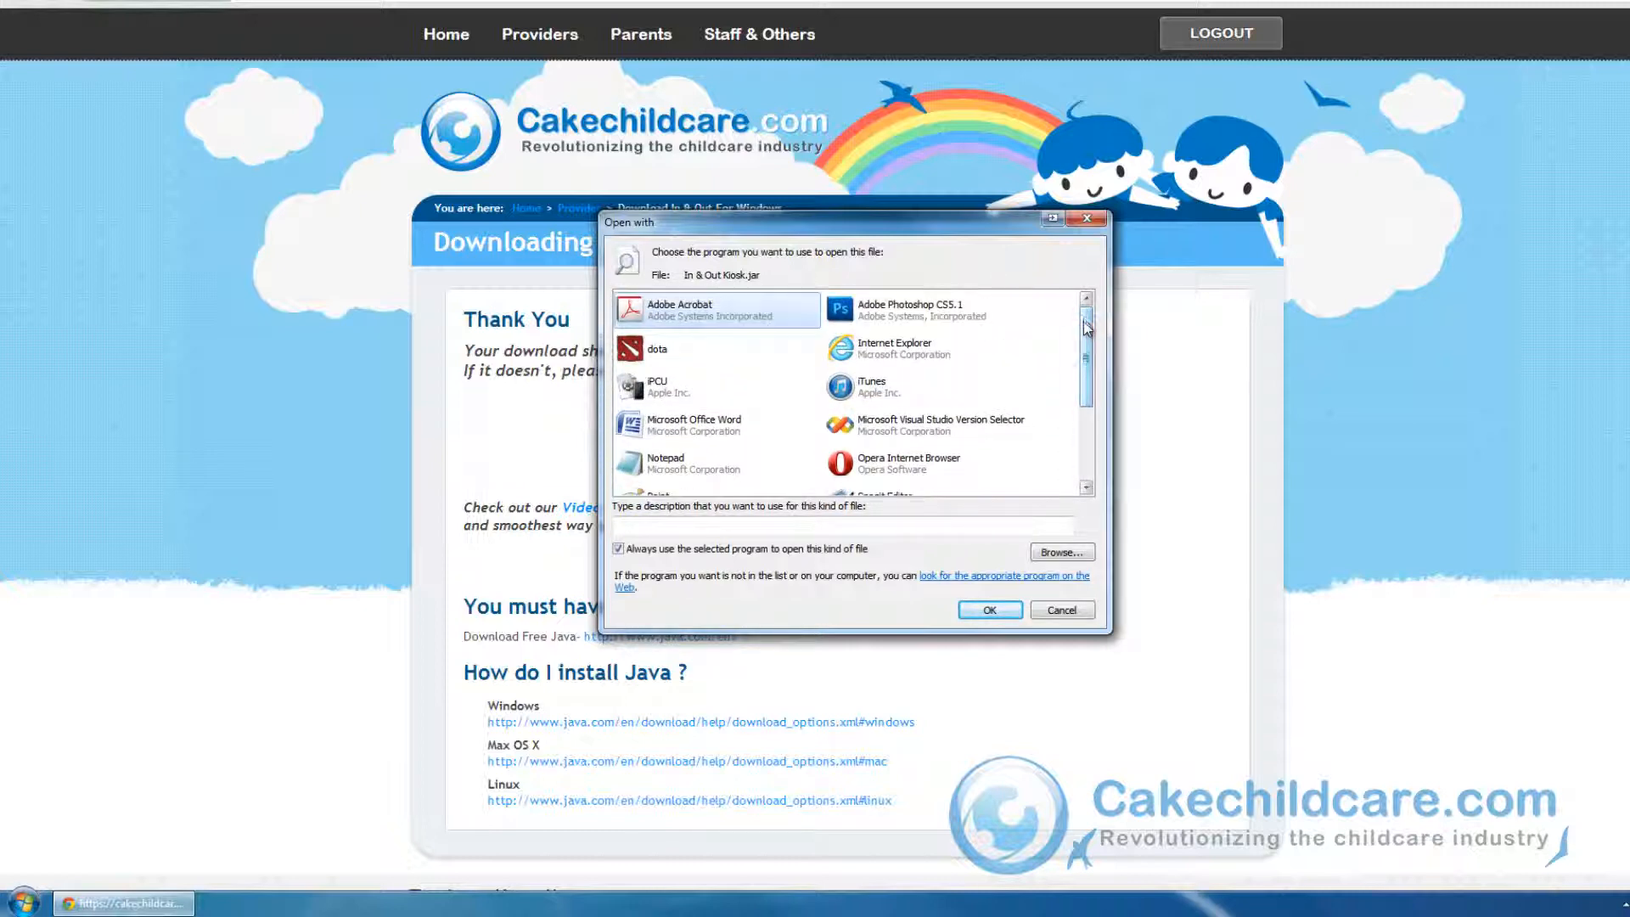
{"action": "left_click", "coordinate": [1064, 612]}
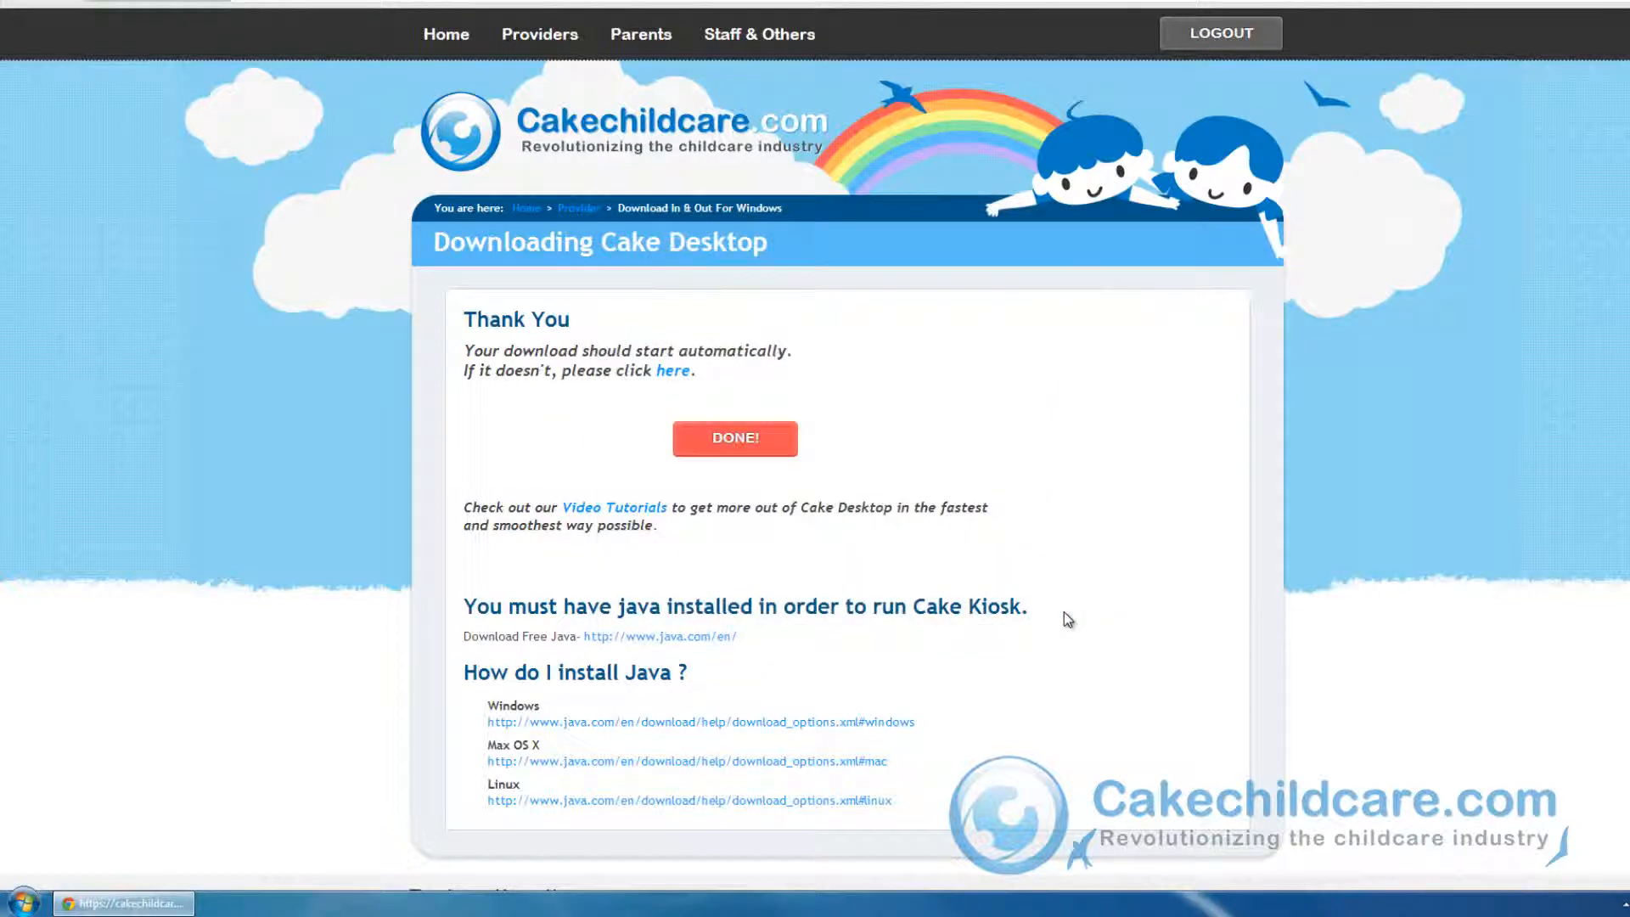
Follow the Windows Java install help through to the manual Java download page.
{"action": "left_click", "coordinate": [898, 723]}
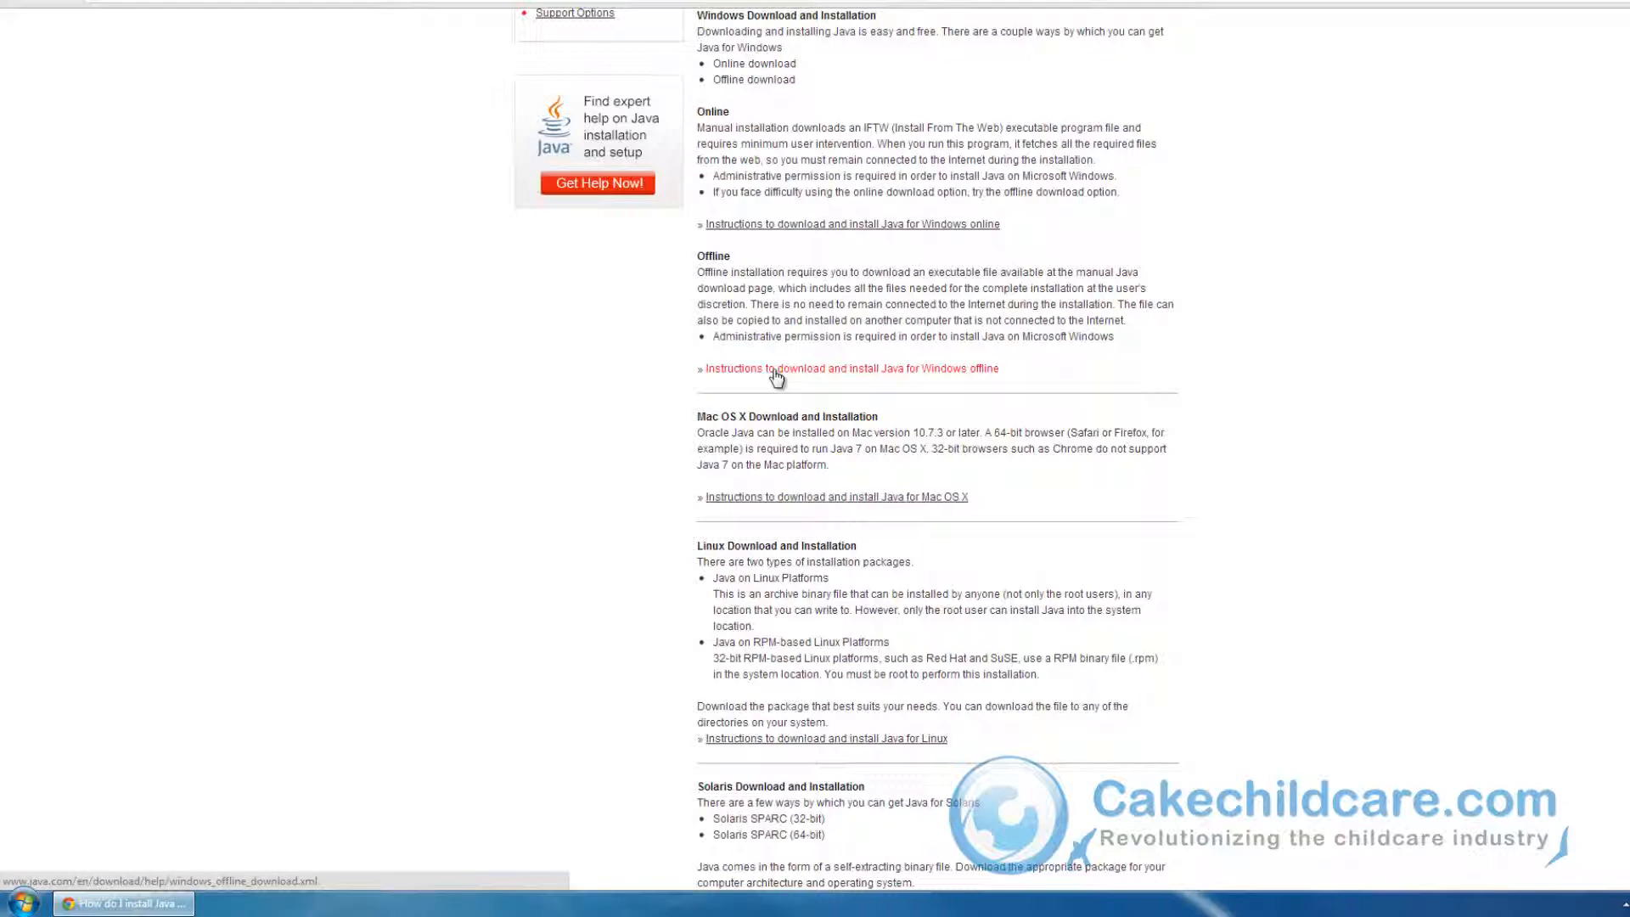
{"action": "left_click", "coordinate": [995, 372]}
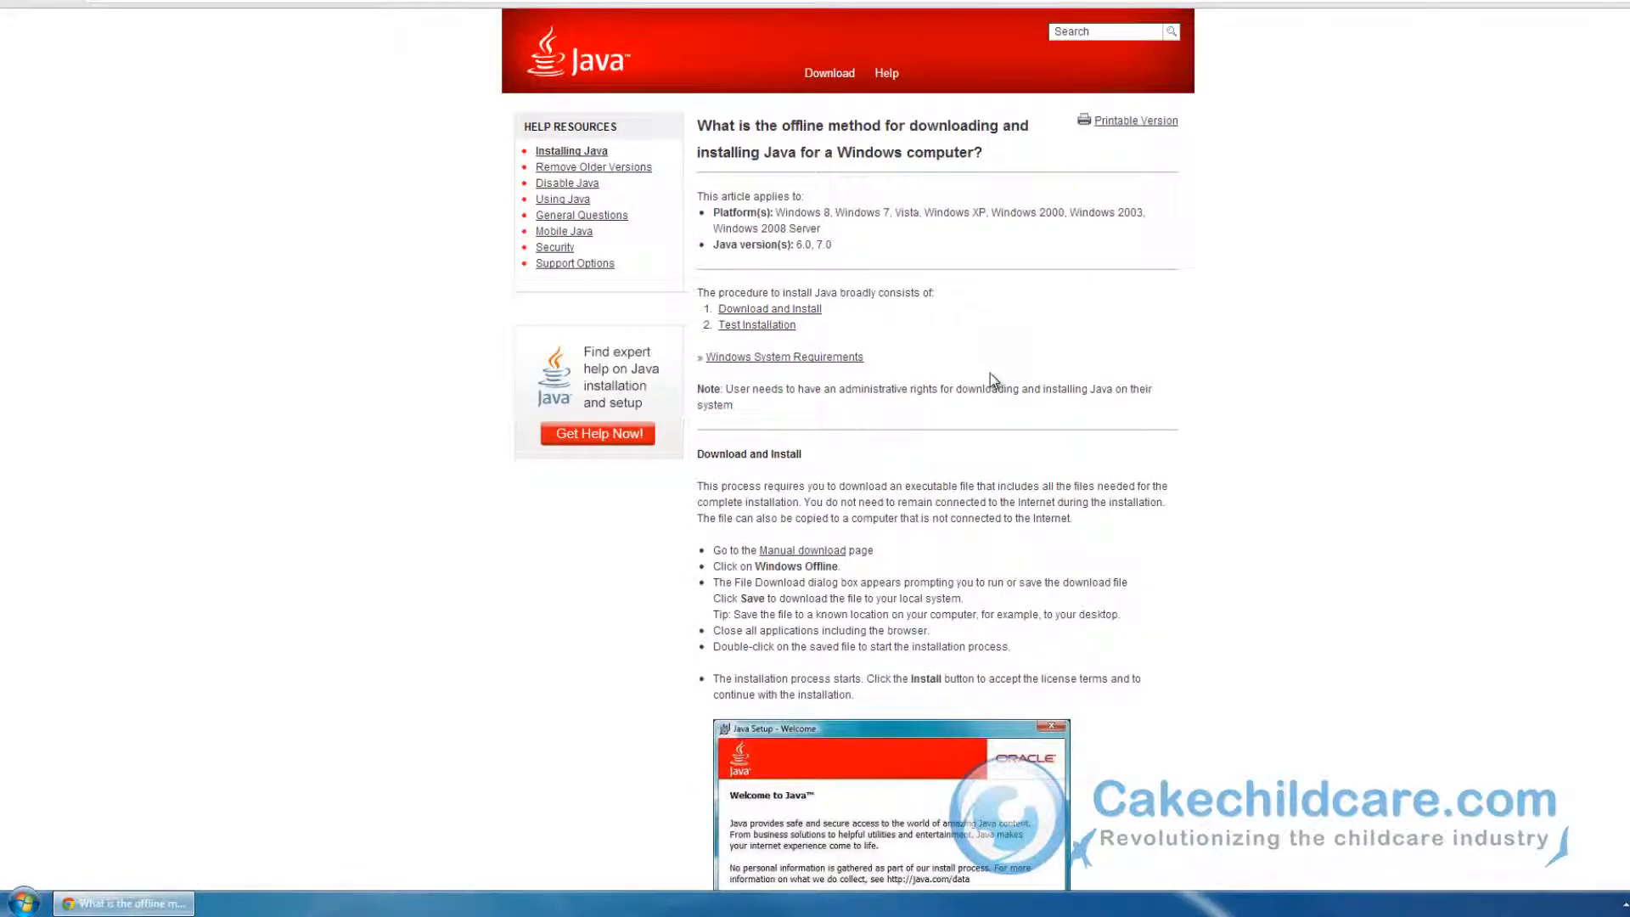
{"action": "left_click", "coordinate": [817, 315]}
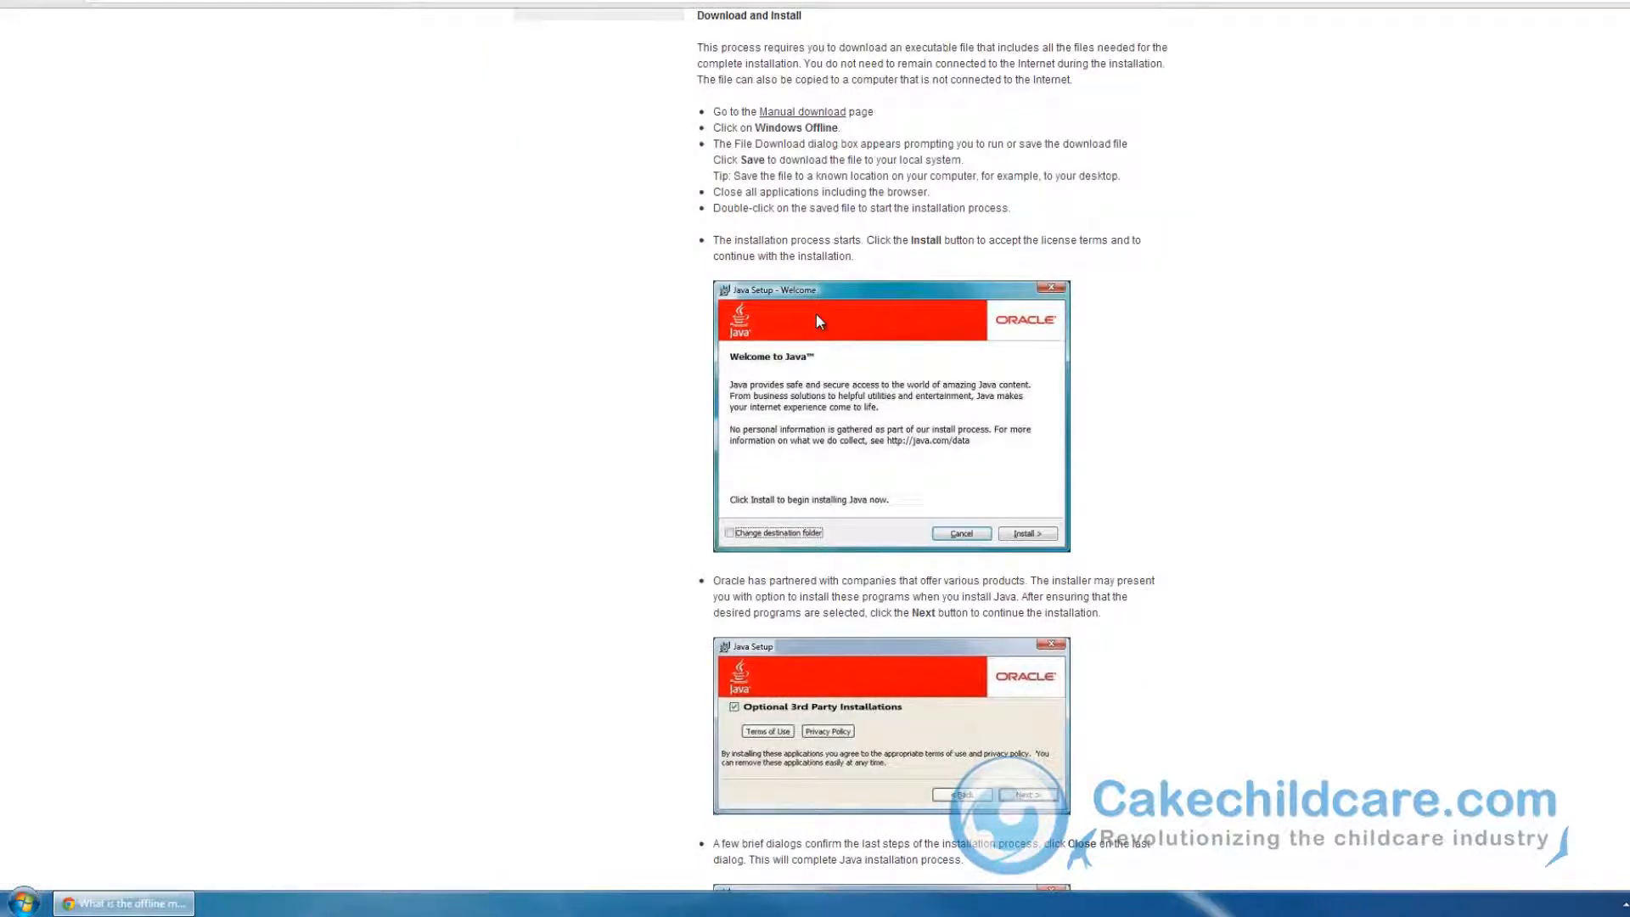
{"action": "left_click", "coordinate": [793, 120]}
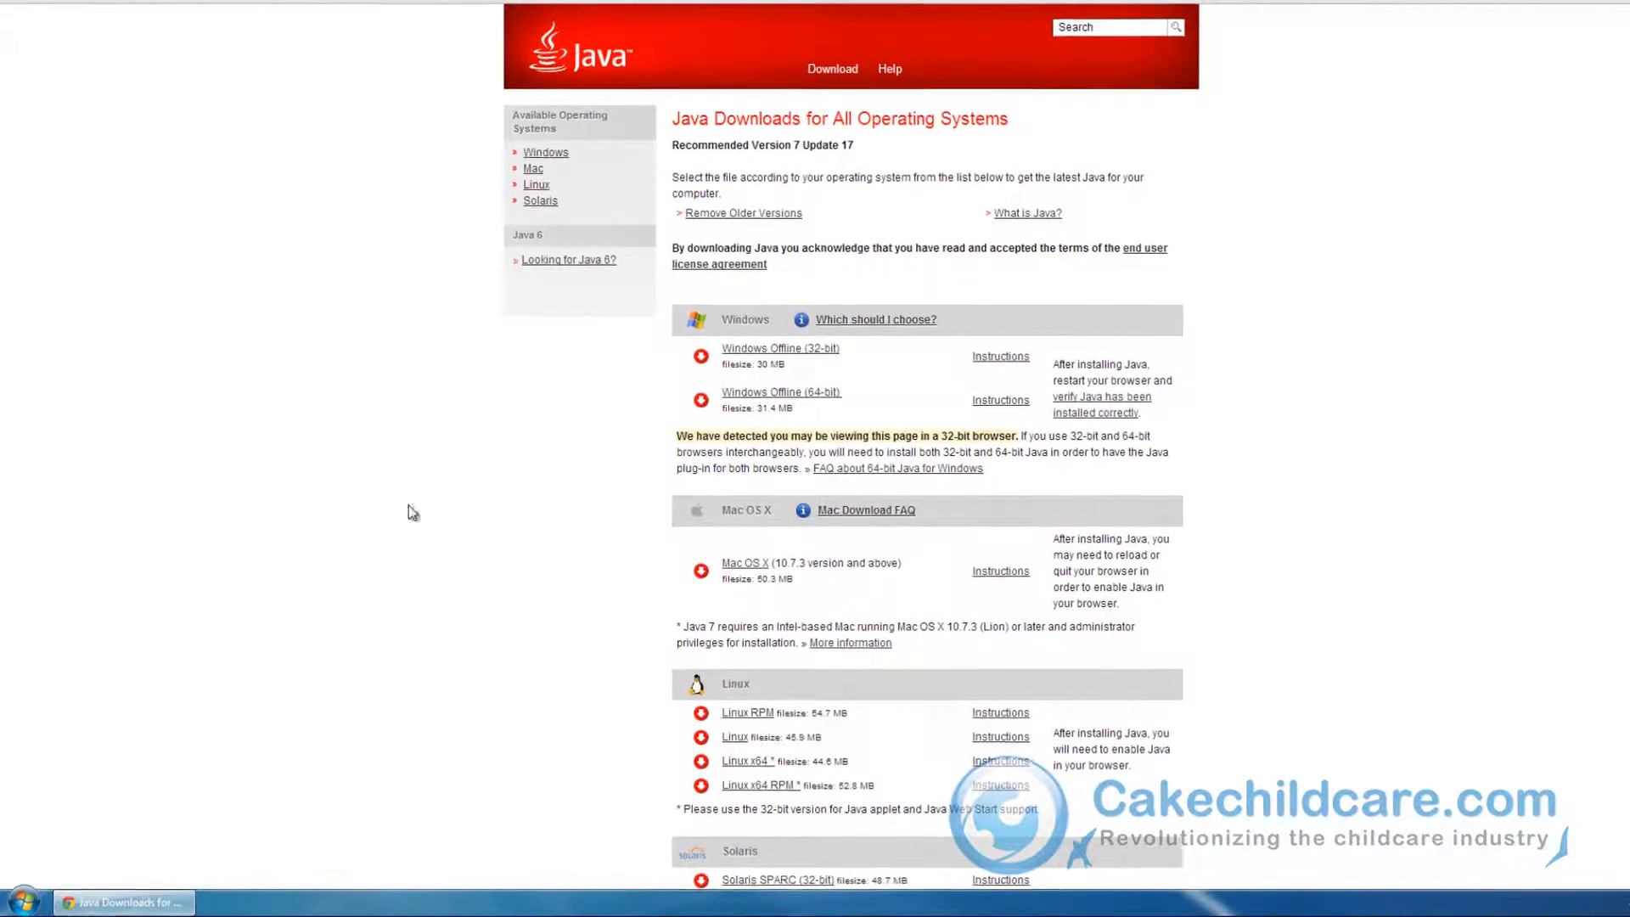
{"action": "left_click", "coordinate": [26, 903]}
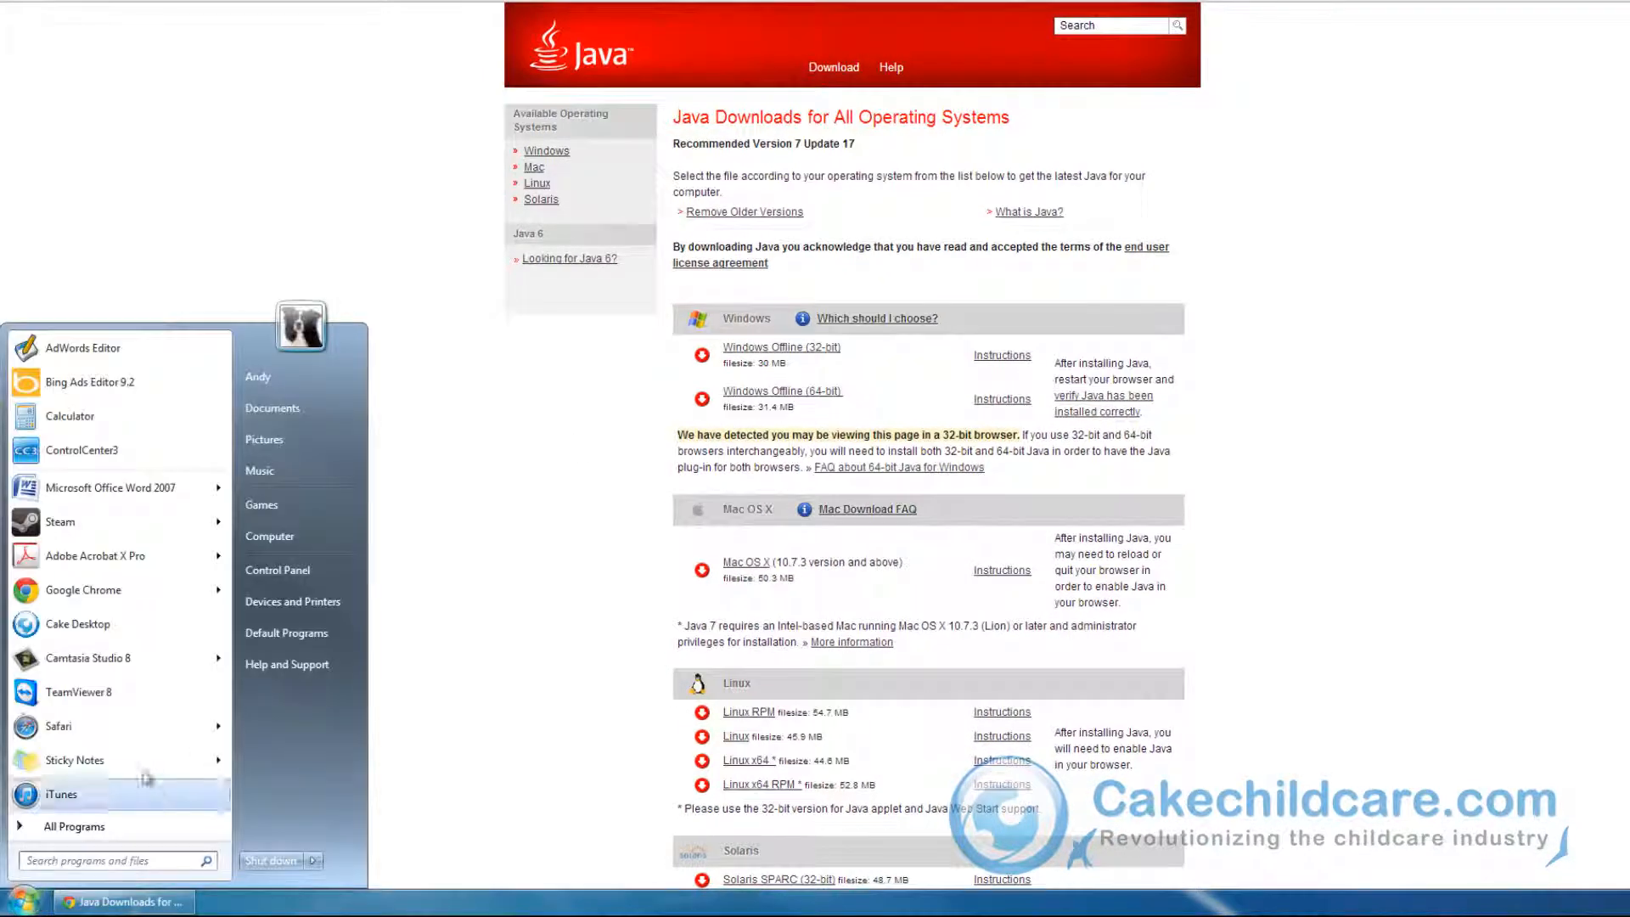
{"action": "right_click", "coordinate": [286, 532]}
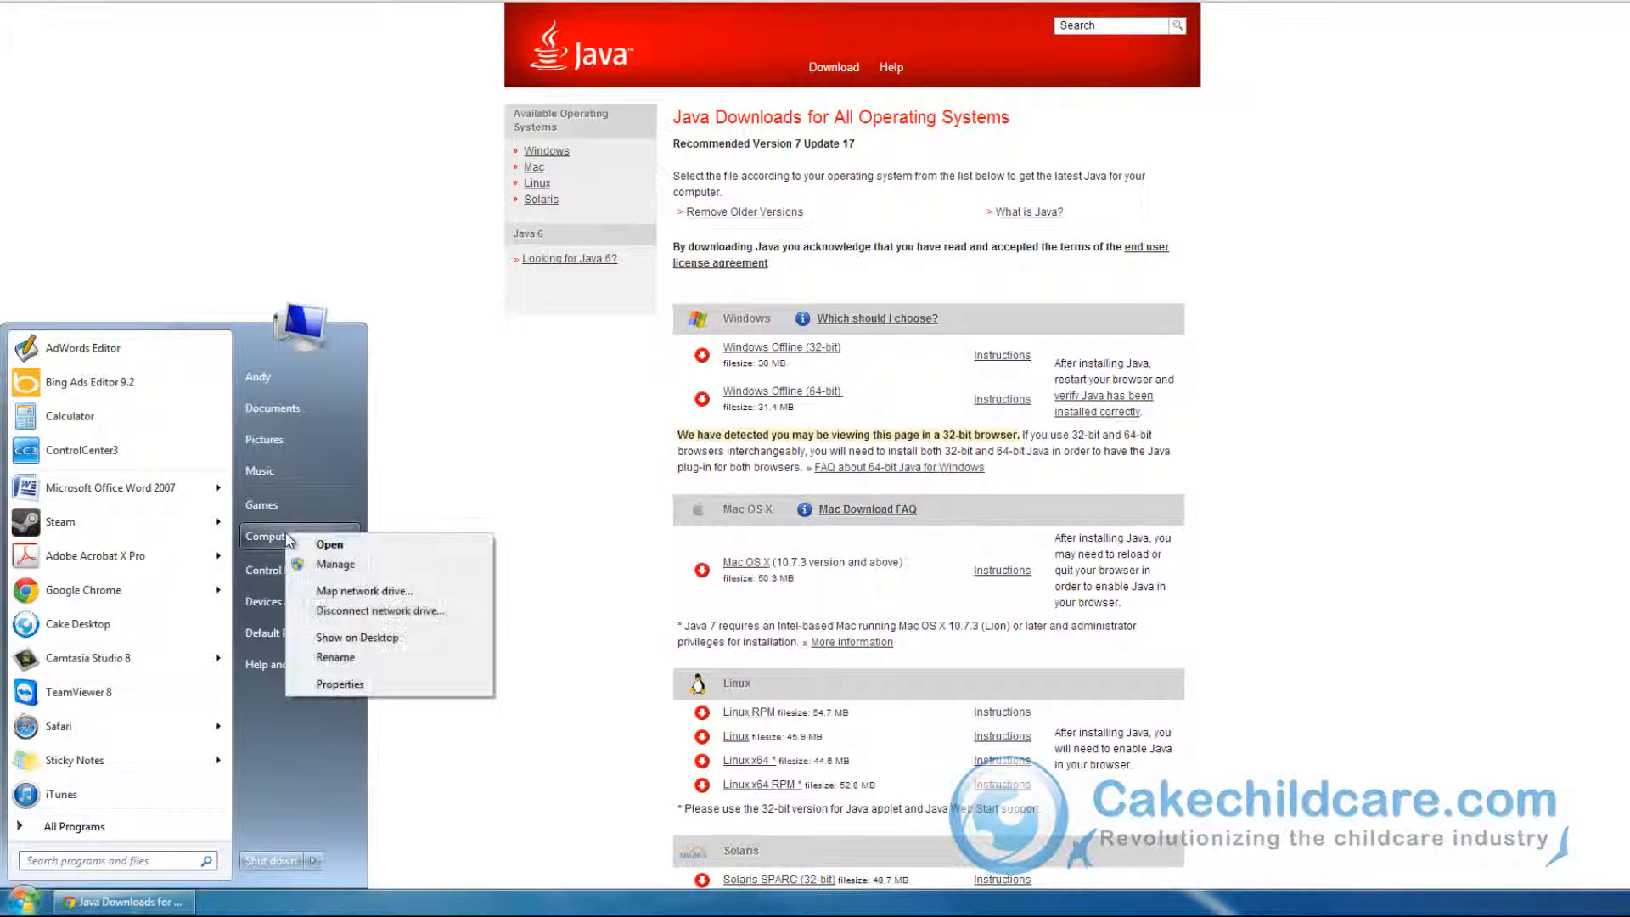
{"action": "left_click", "coordinate": [412, 686]}
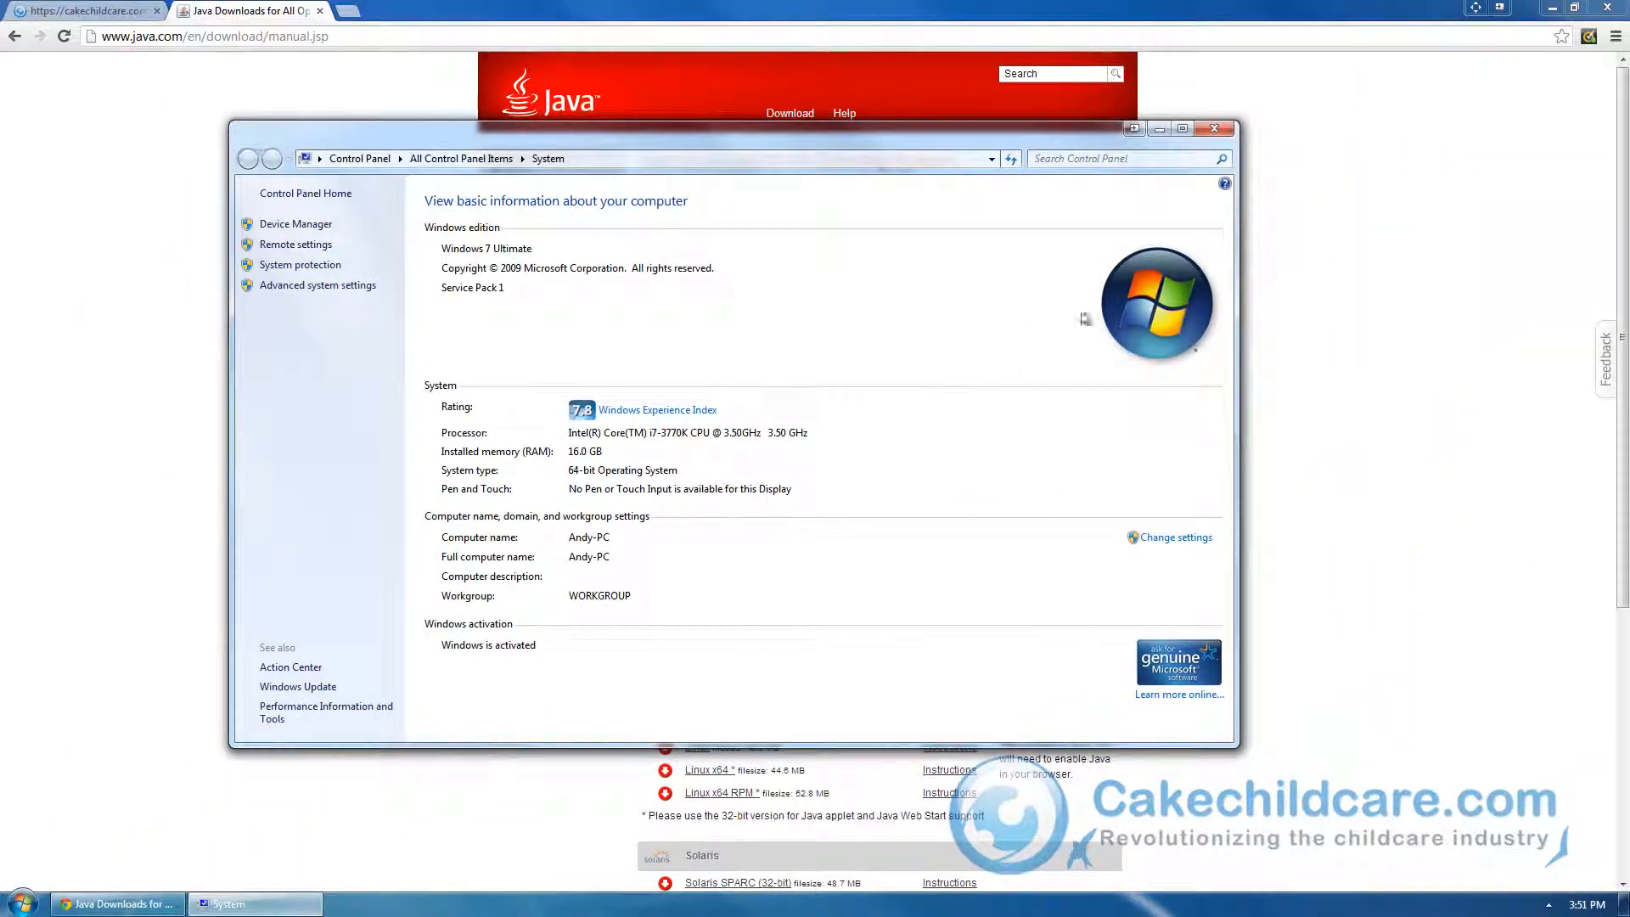
Download the Windows Offline (64-bit) installer jre-7u17-windows-x64.exe.
{"action": "left_click", "coordinate": [1217, 132]}
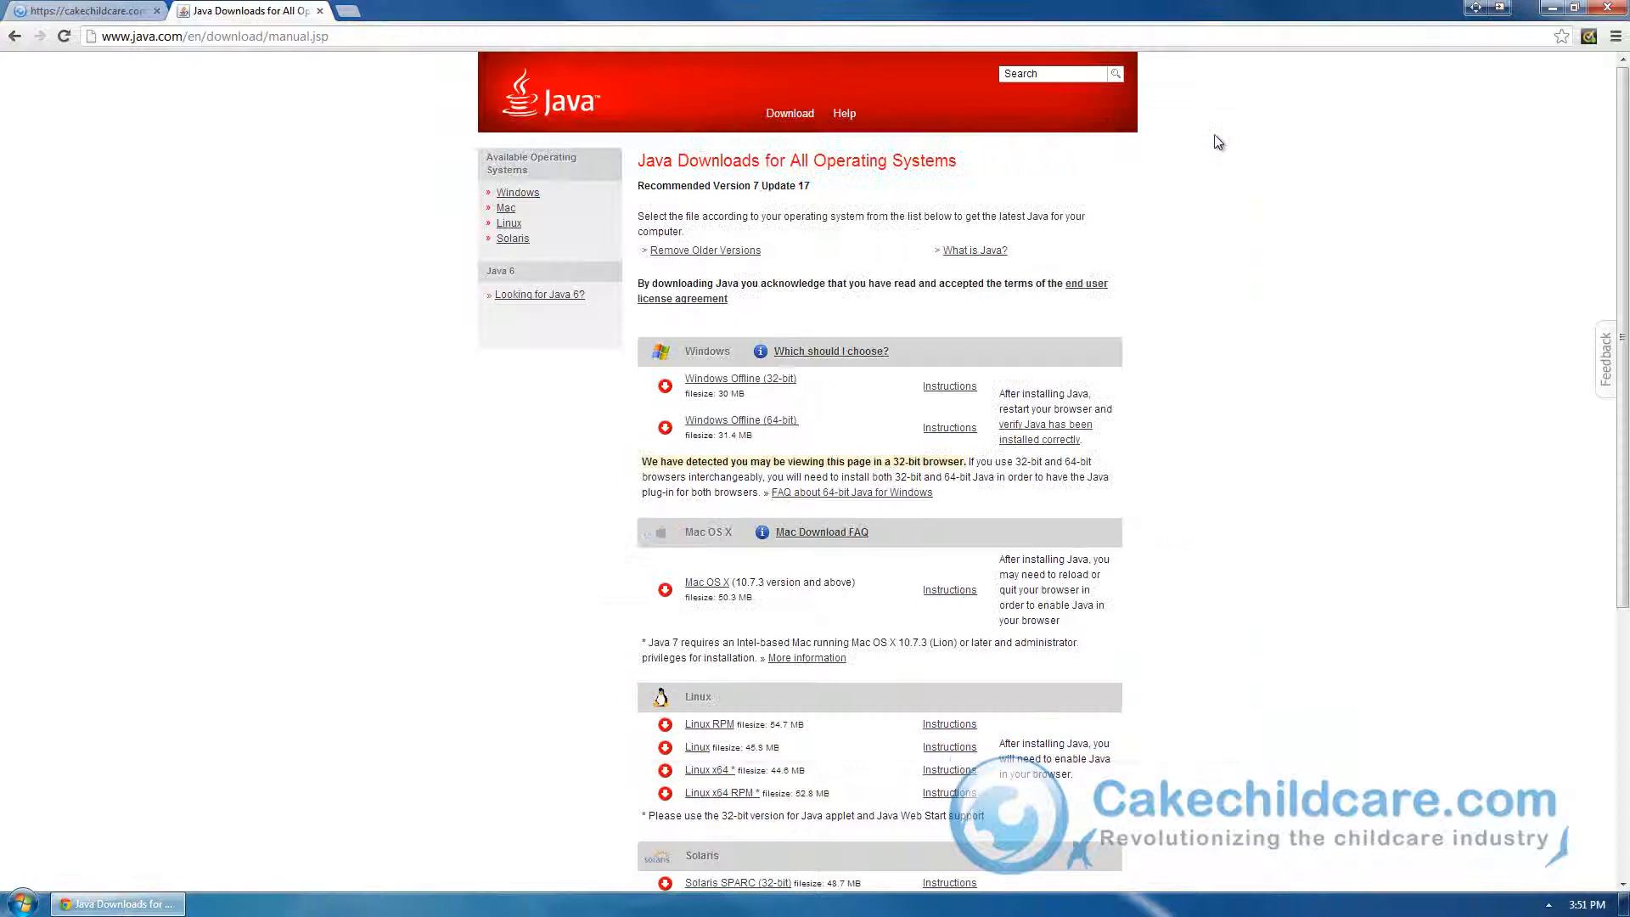
{"action": "left_click", "coordinate": [780, 425]}
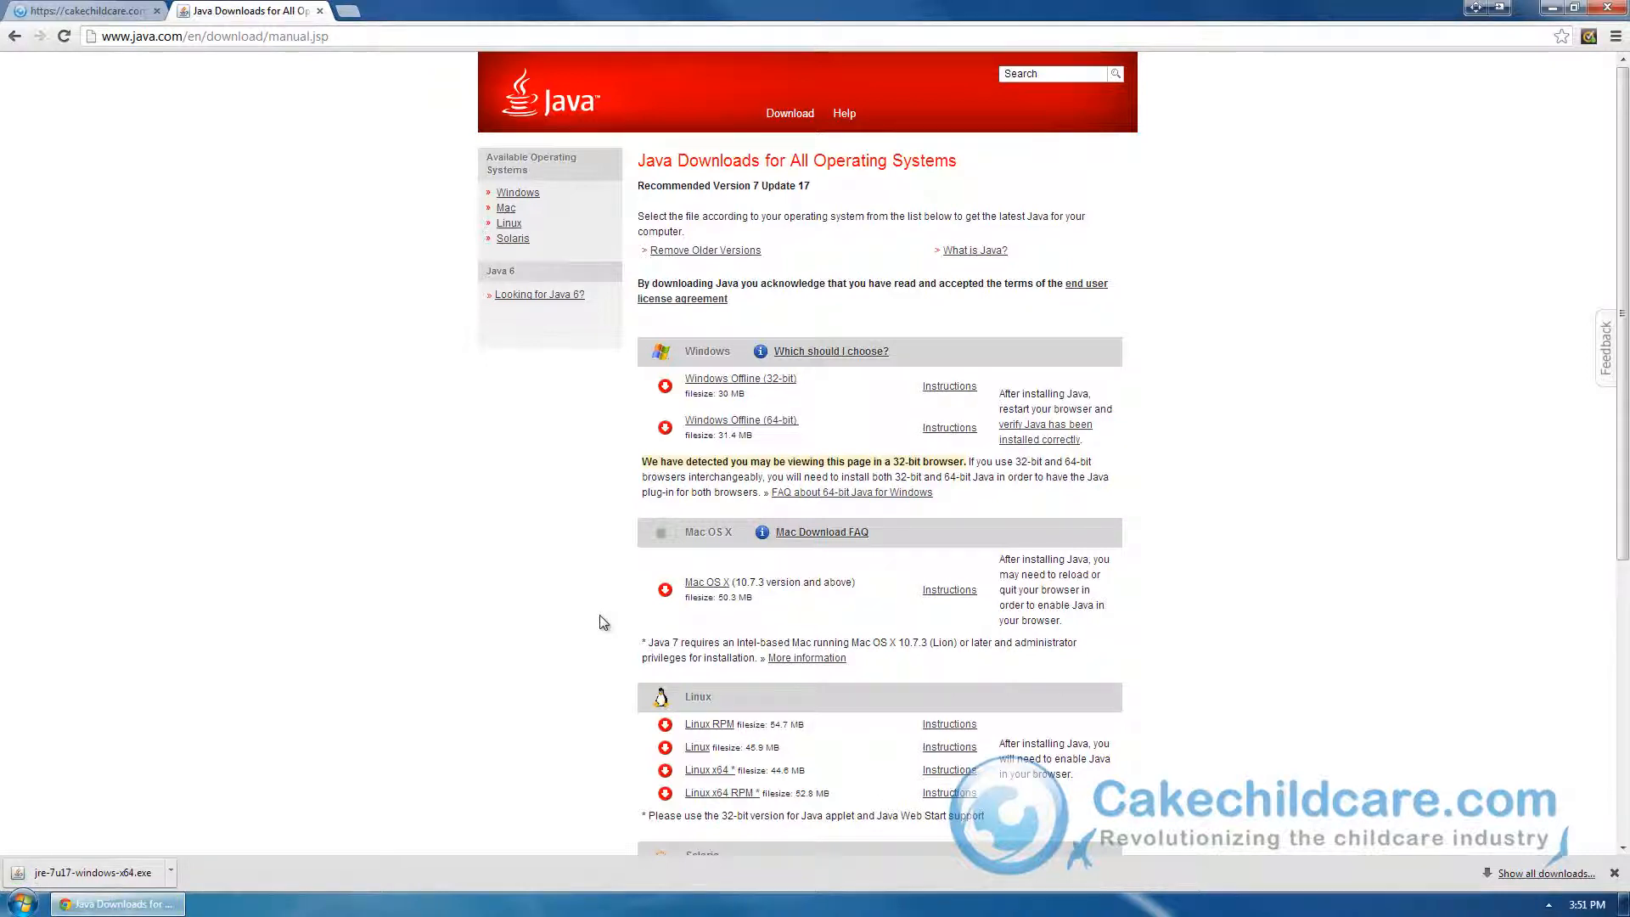
Run the downloaded installer, install Java 7 Update 17, and close it on success.
{"action": "left_click", "coordinate": [146, 877]}
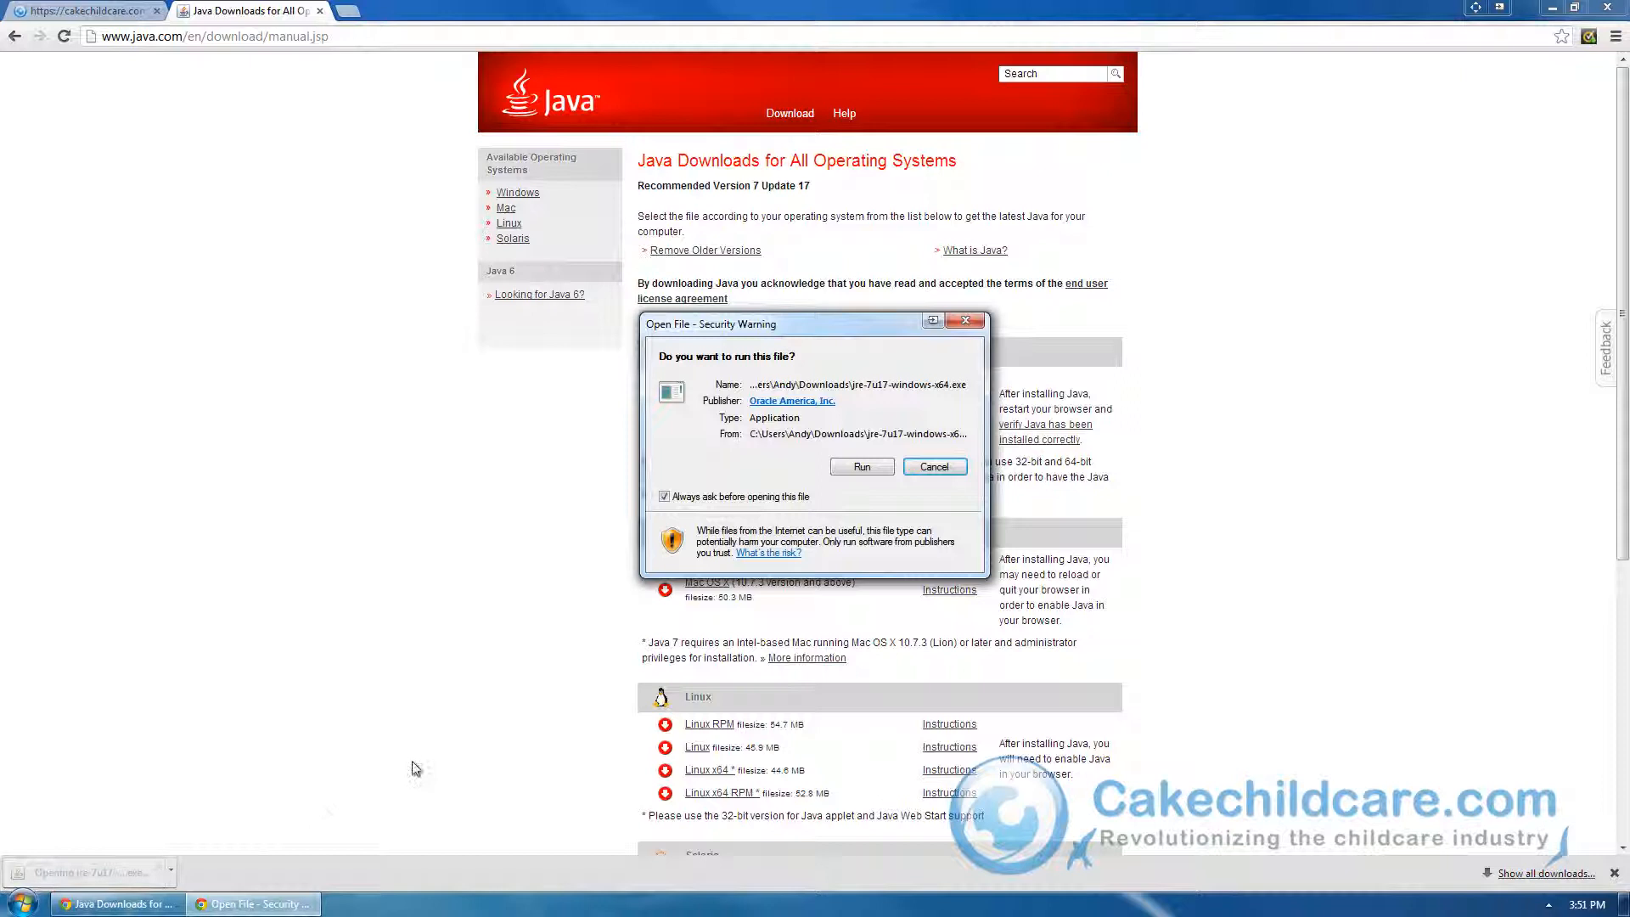
{"action": "left_click", "coordinate": [862, 468]}
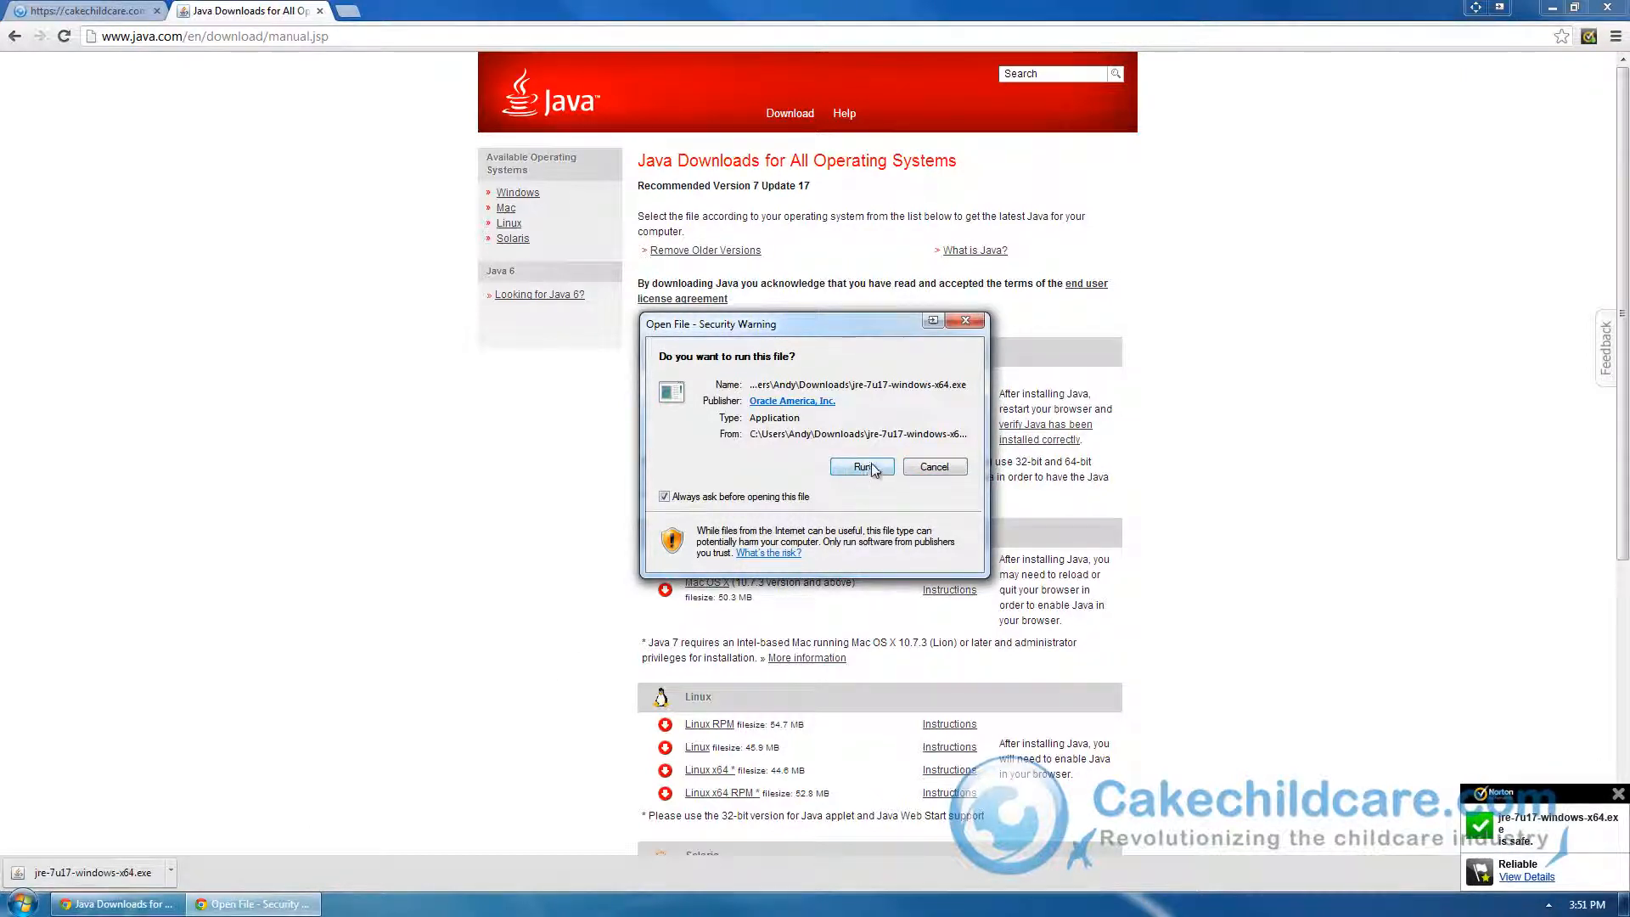
{"action": "left_click", "coordinate": [863, 470]}
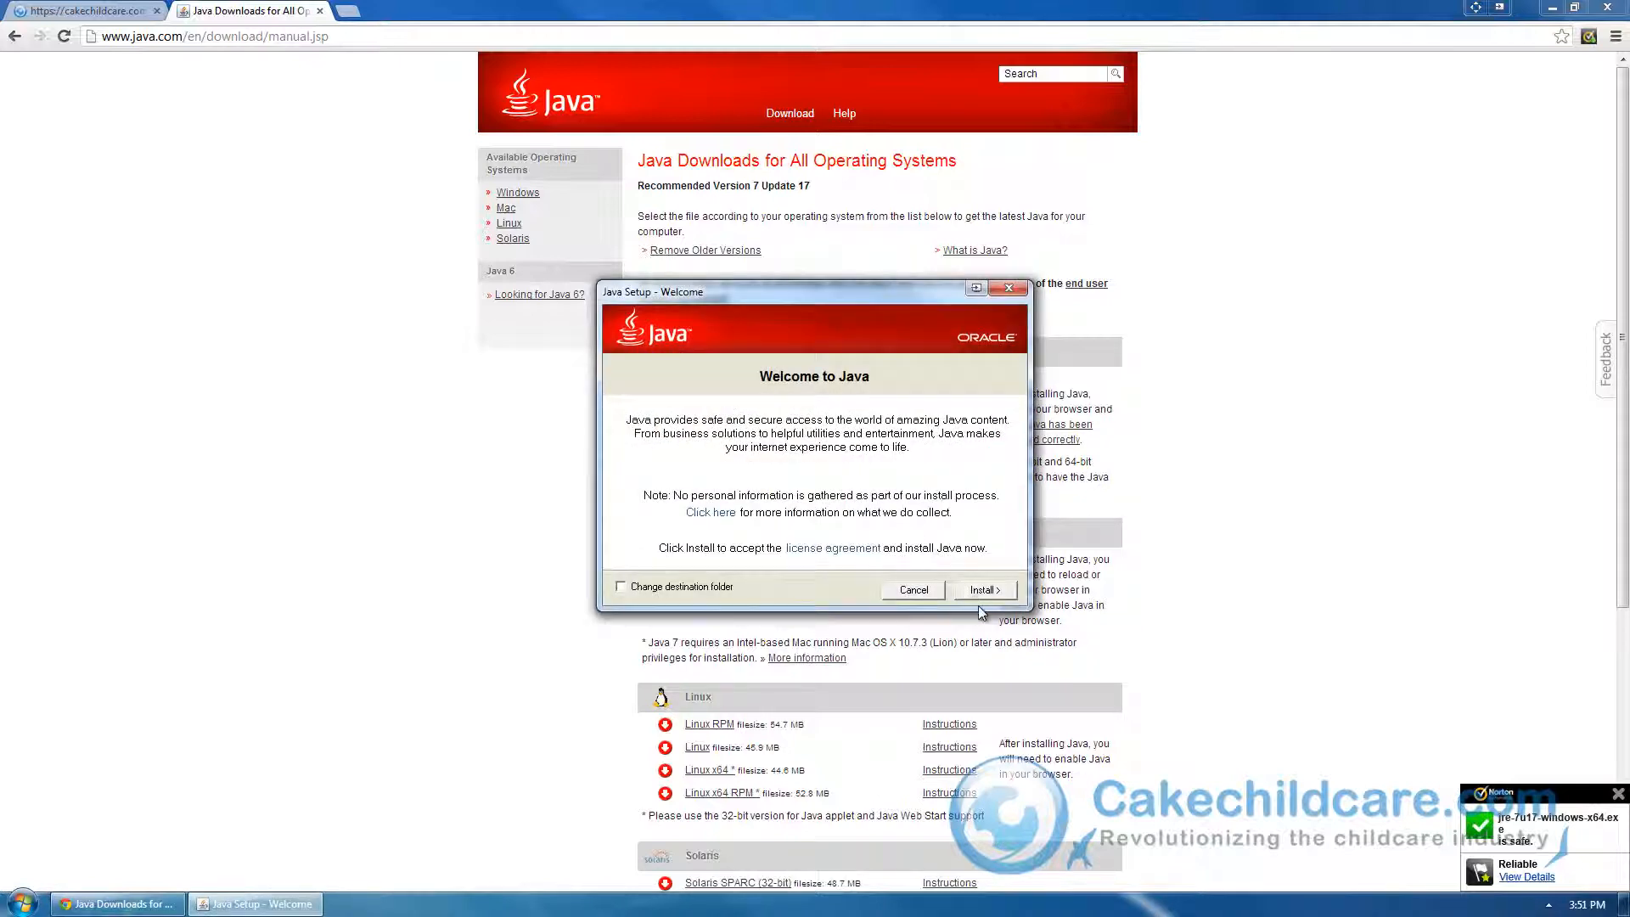
{"action": "left_click", "coordinate": [985, 589]}
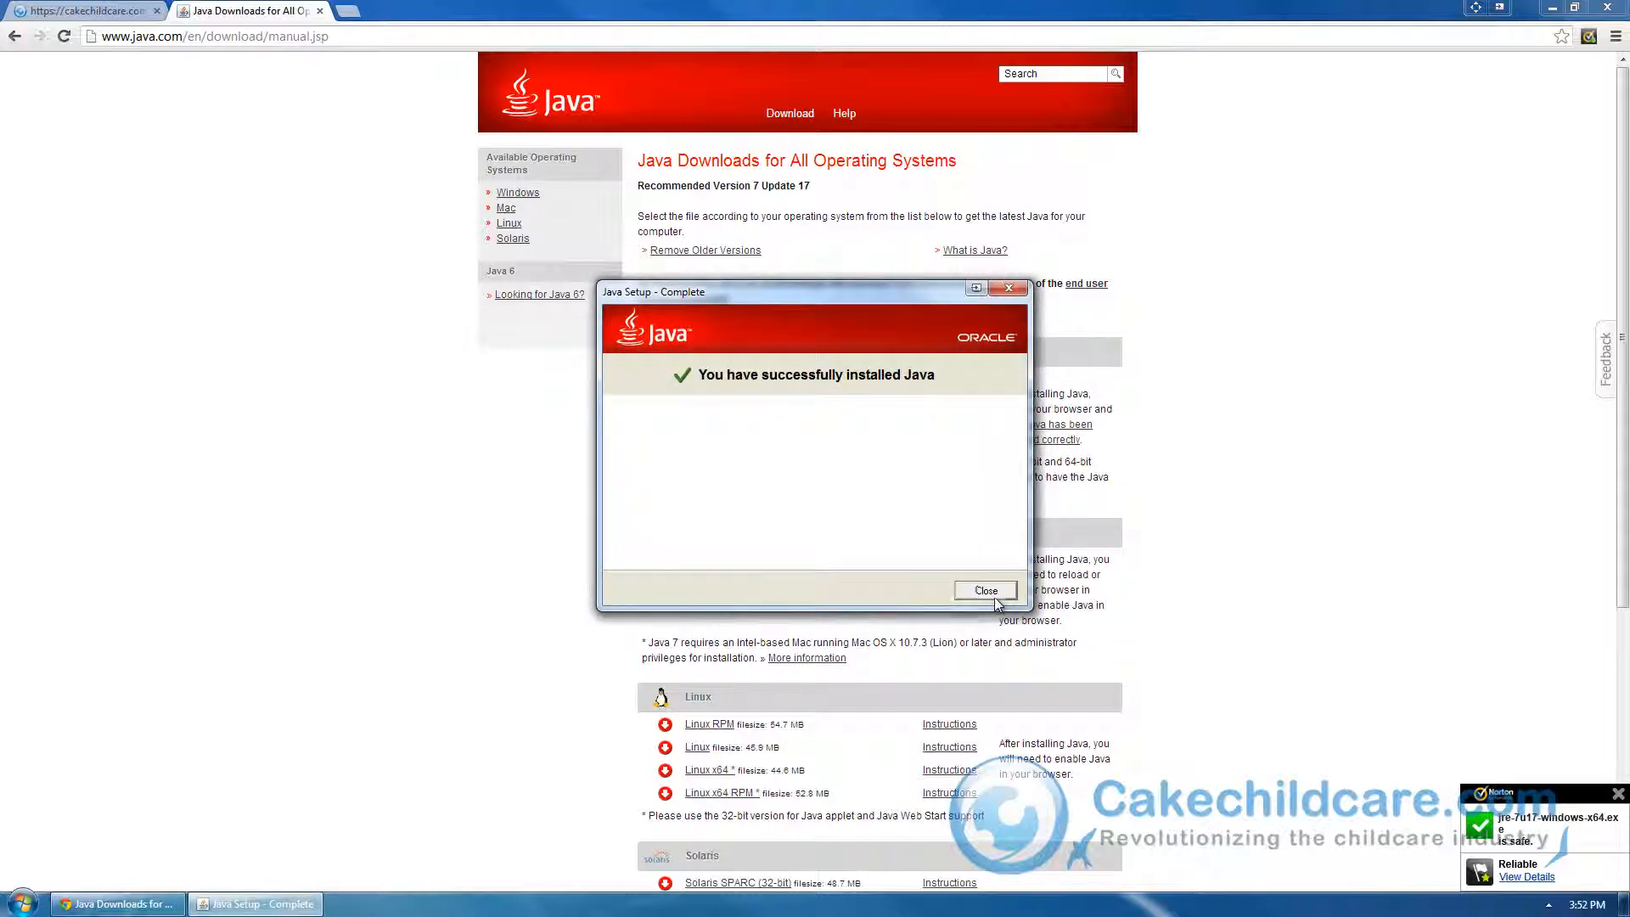
{"action": "left_click", "coordinate": [986, 591]}
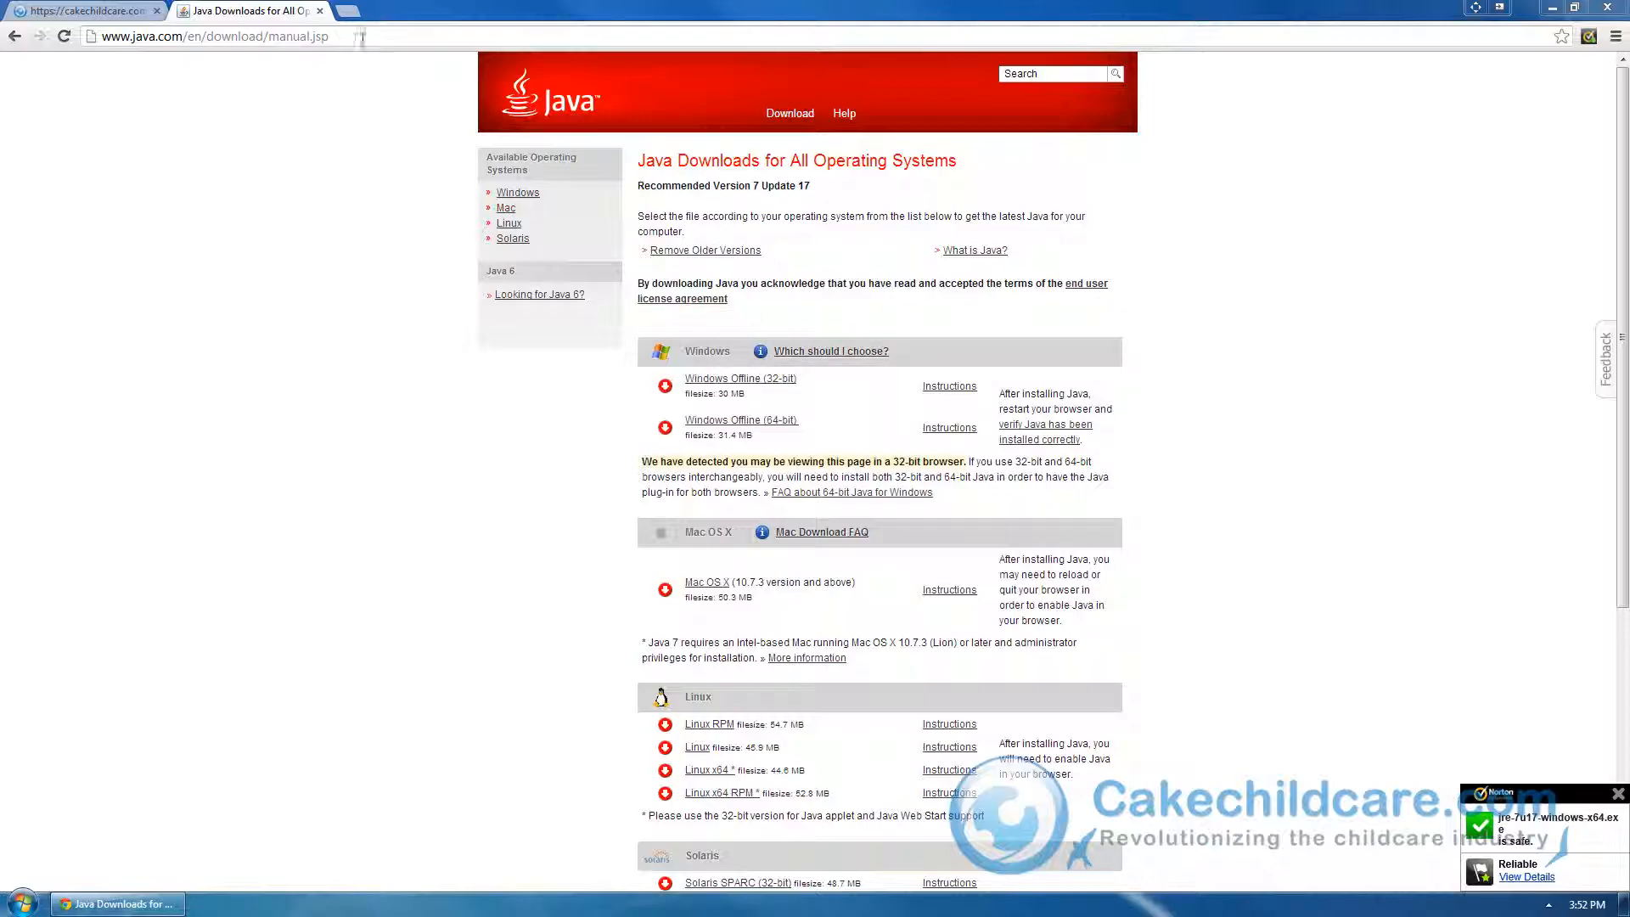
Close the browser and move In & Out Kiosk.jar from Downloads onto the desktop.
{"action": "key", "text": "alt+F4"}
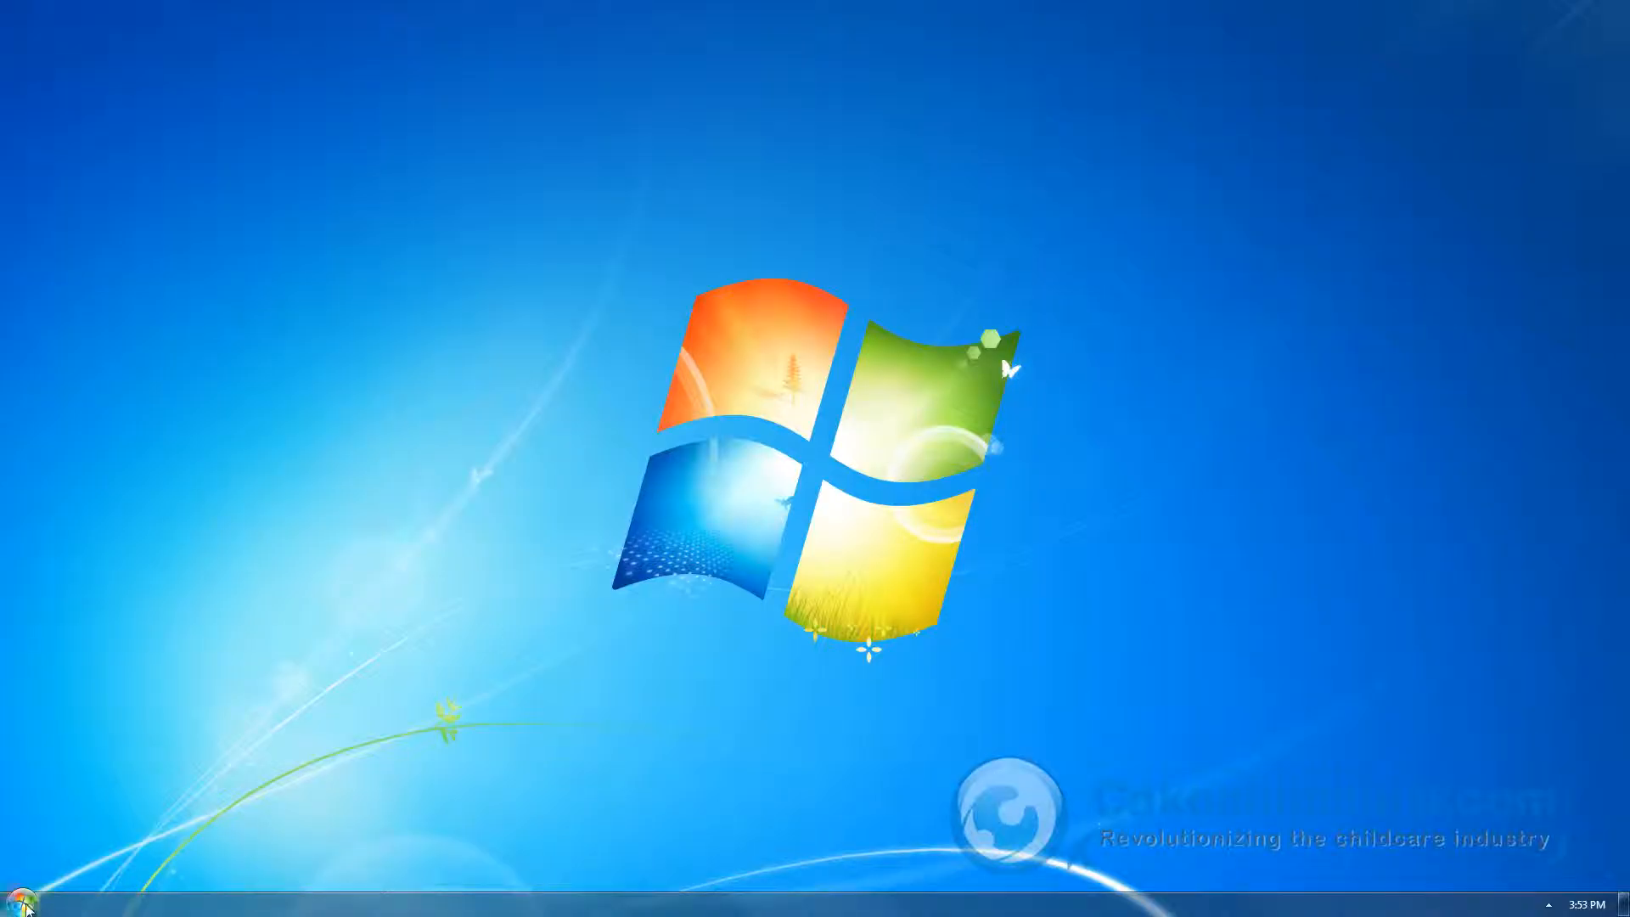
{"action": "right_click", "coordinate": [26, 904]}
{"action": "left_click", "coordinate": [109, 890]}
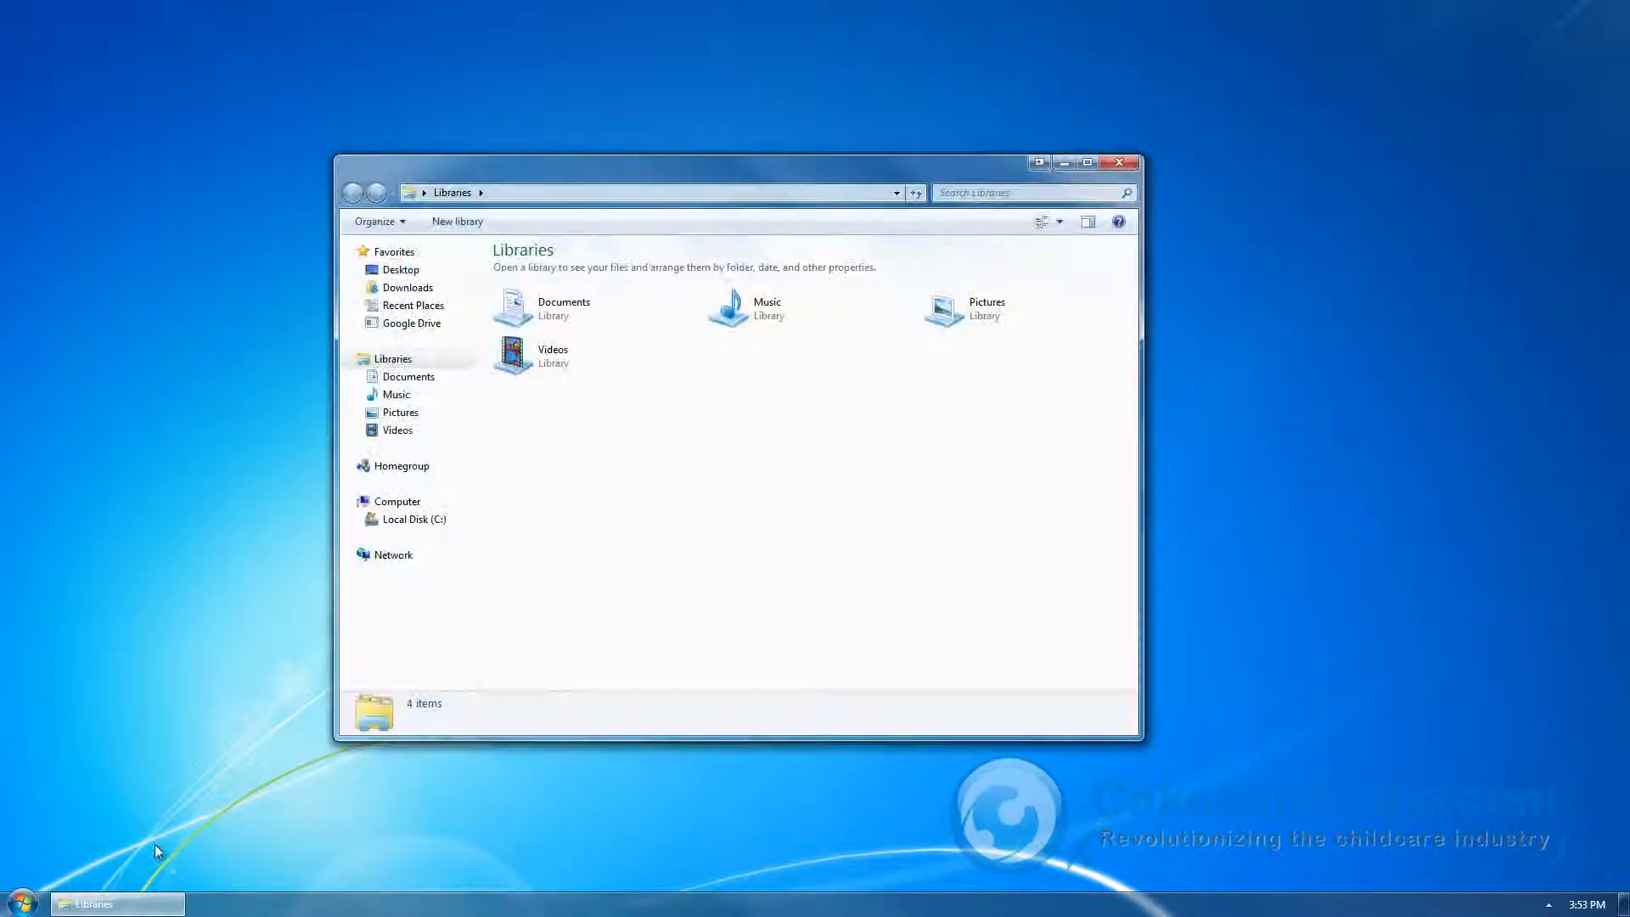
{"action": "left_click", "coordinate": [408, 288]}
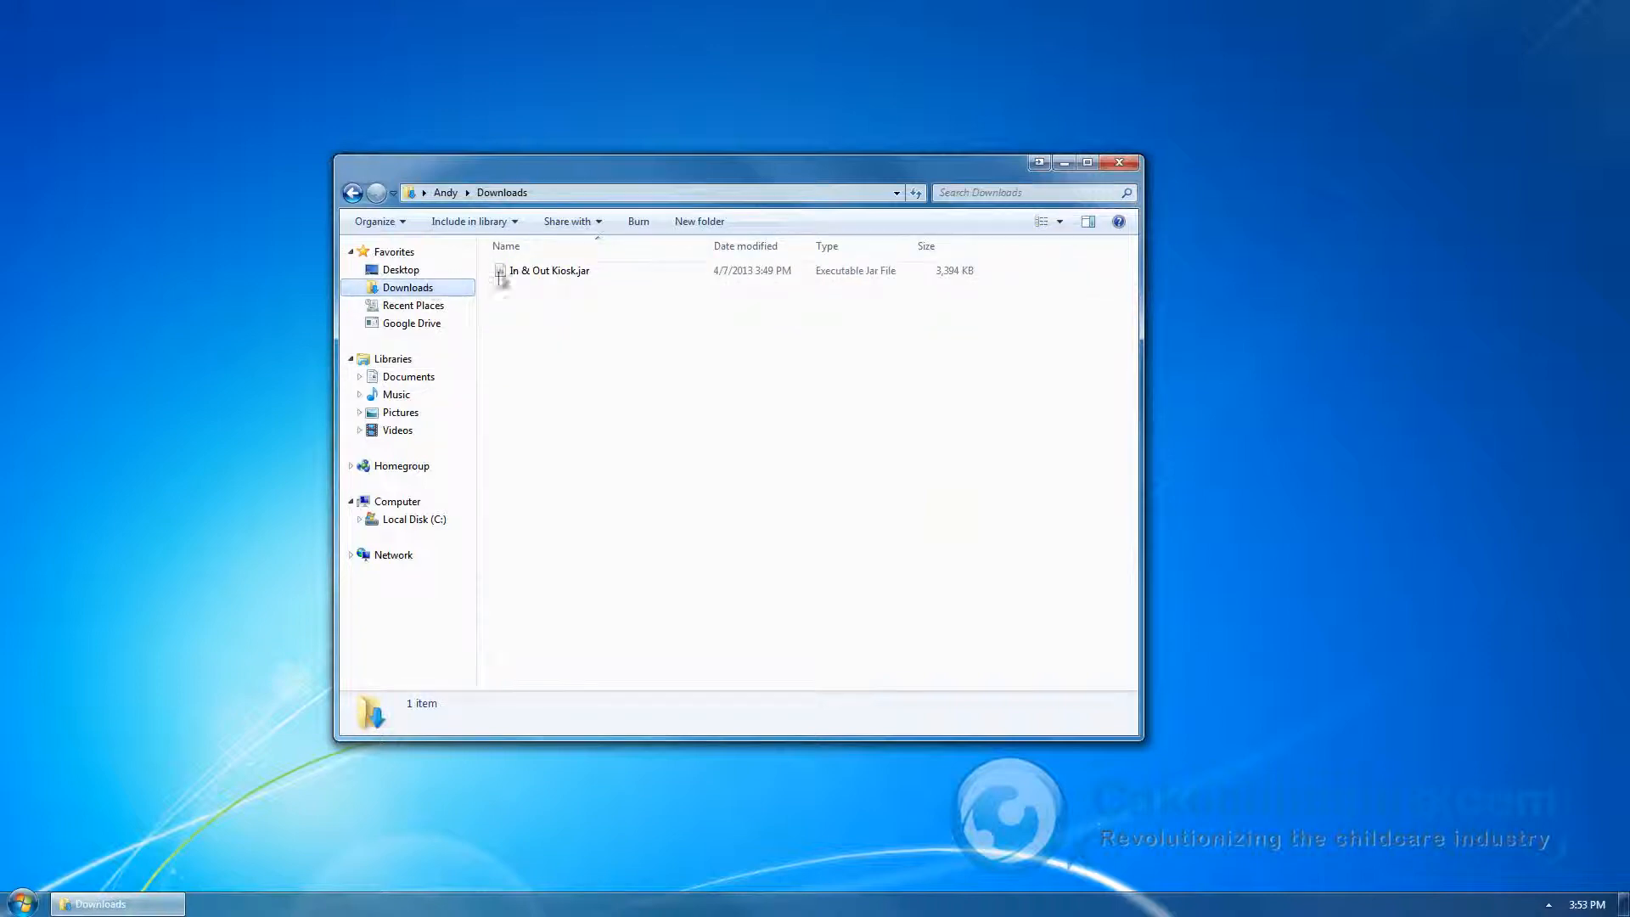
{"action": "left_click", "coordinate": [549, 270]}
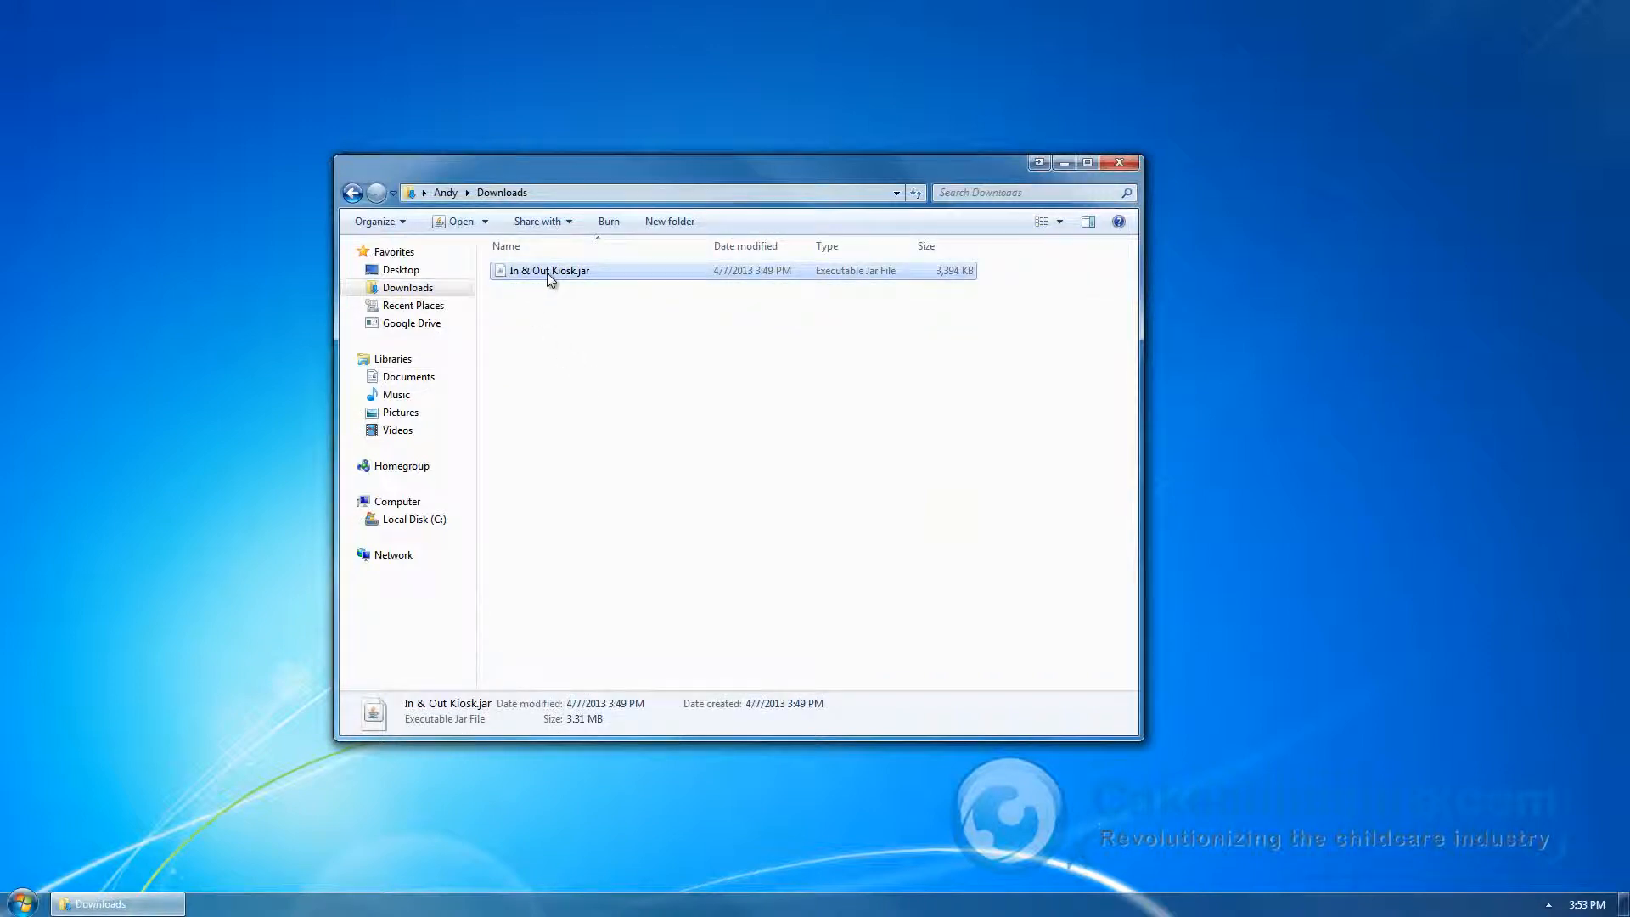
{"action": "left_click_drag", "start_coordinate": [547, 273], "coordinate": [87, 101]}
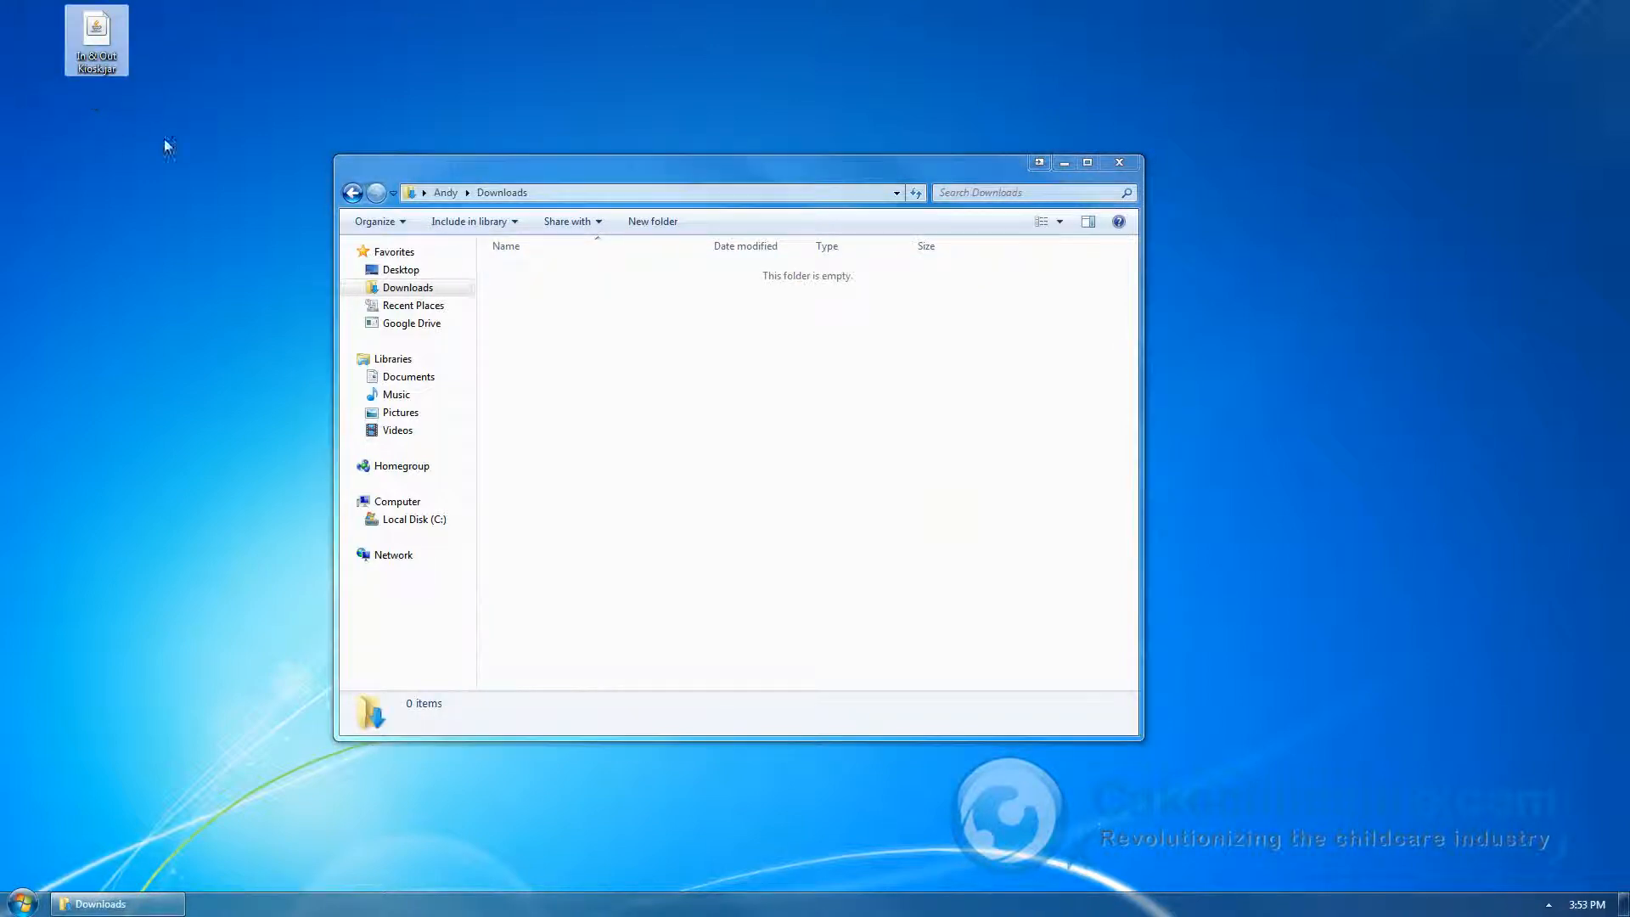
Close the Downloads window and launch In & Out Kiosk.jar from the desktop.
{"action": "left_click", "coordinate": [1118, 163]}
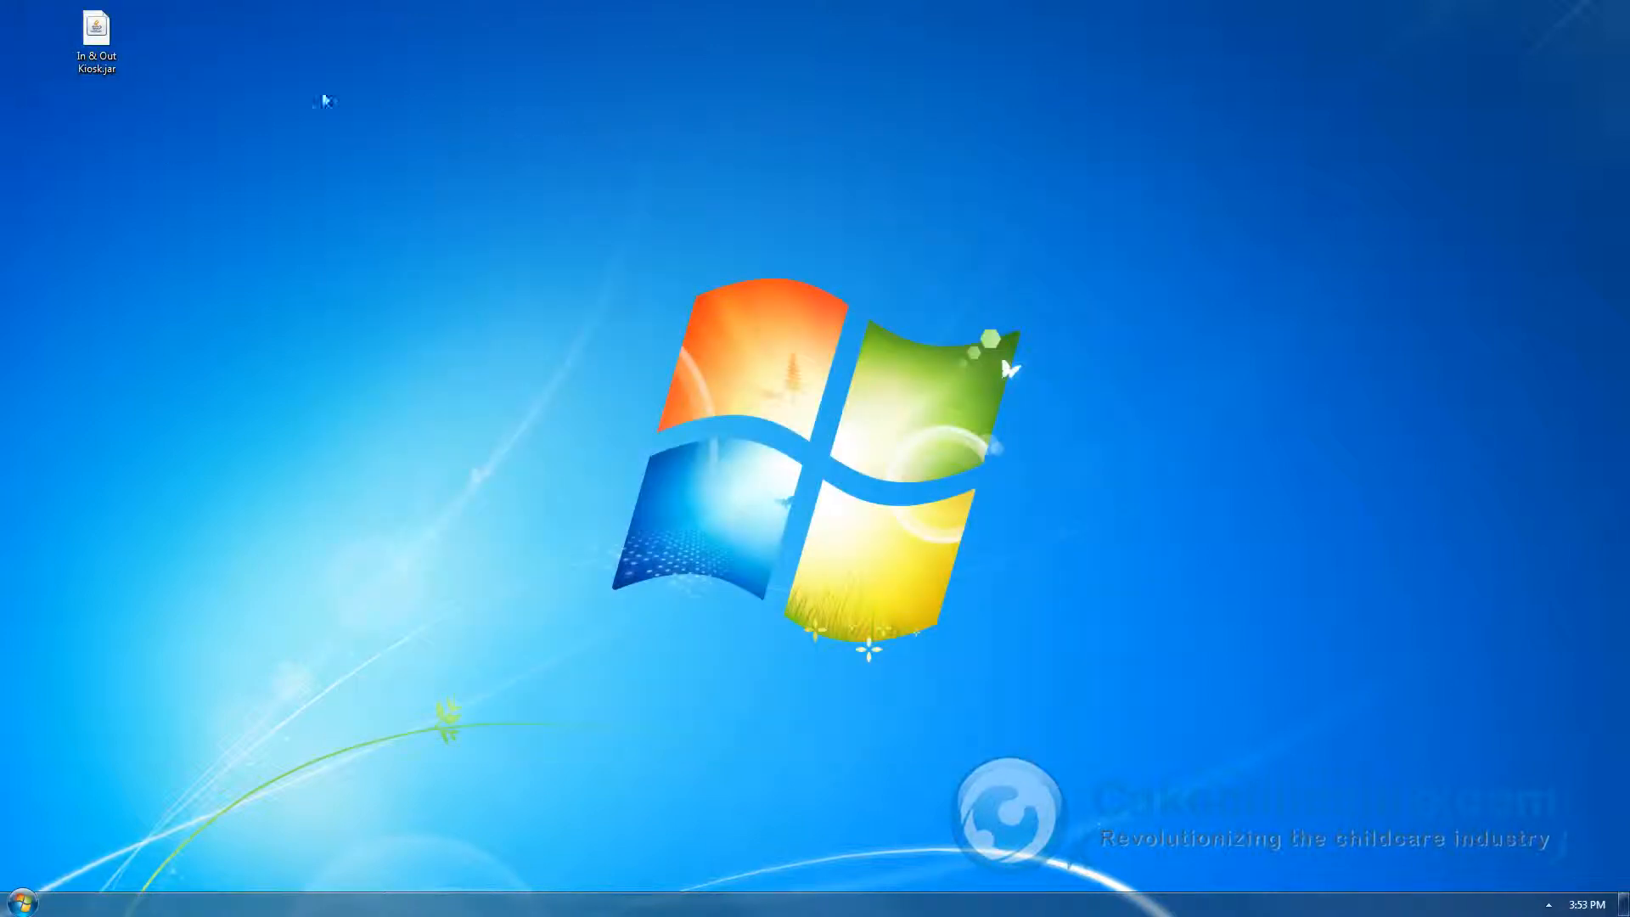
{"action": "left_click", "coordinate": [99, 53]}
{"action": "double_click", "coordinate": [100, 54]}
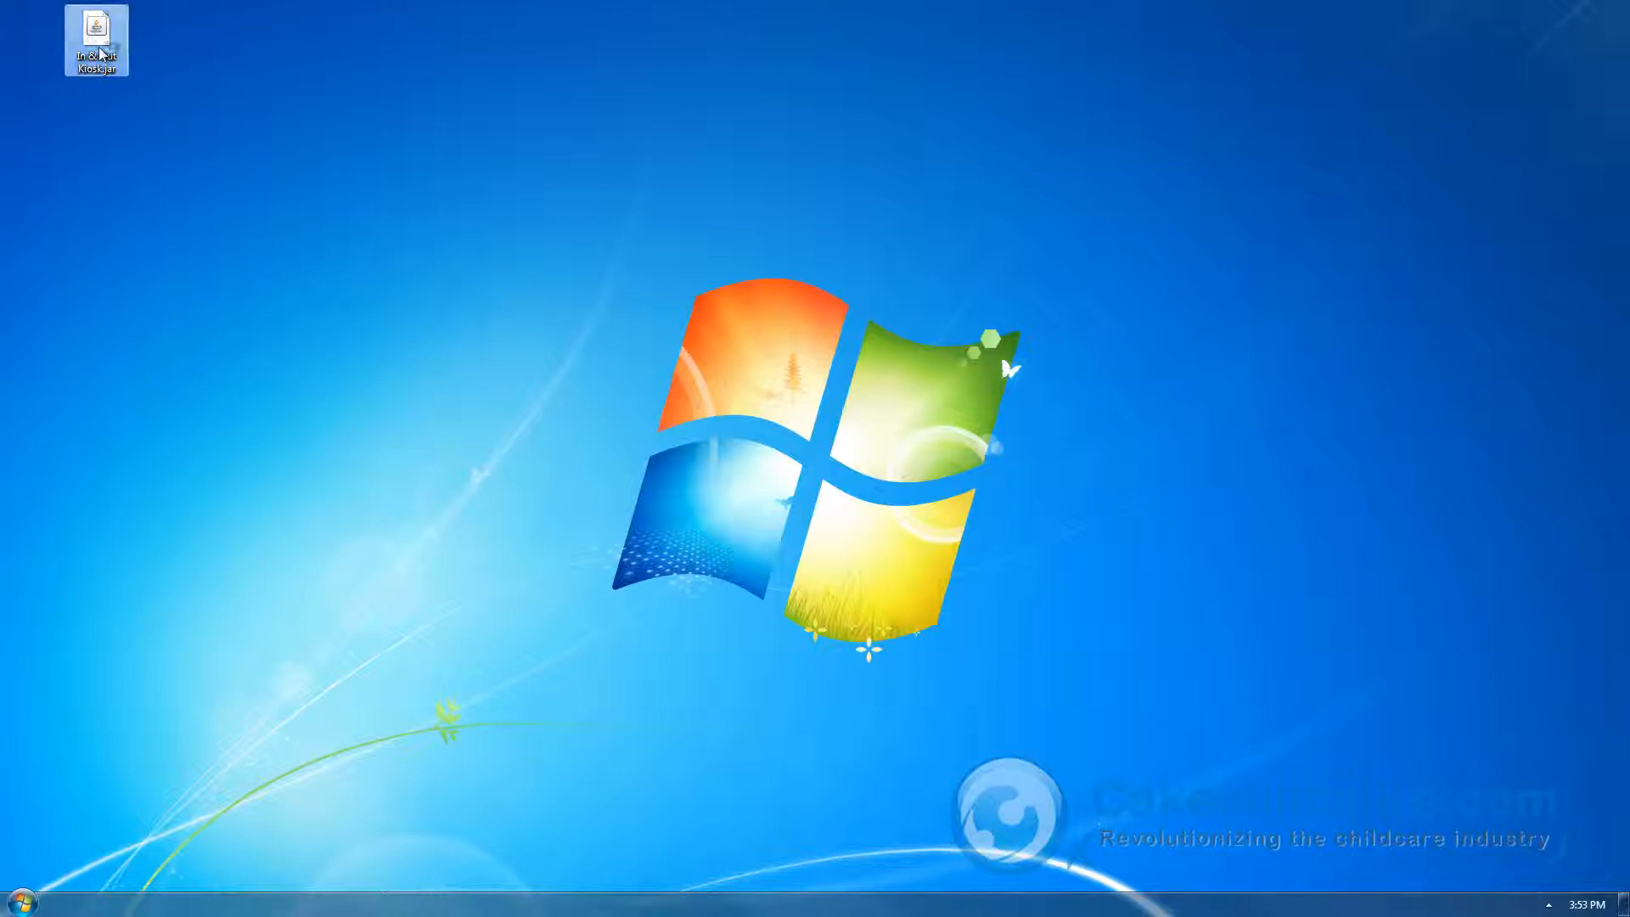